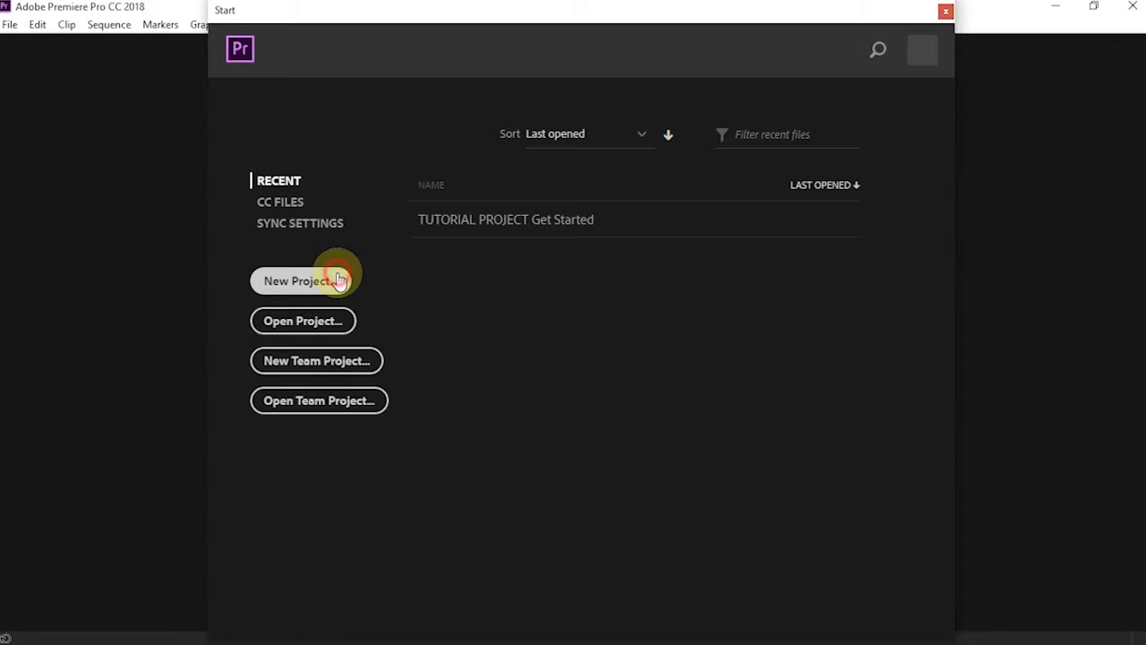
Start a new project and name it "Menghilangkan green screen"
{"action": "left_click", "coordinate": [339, 280]}
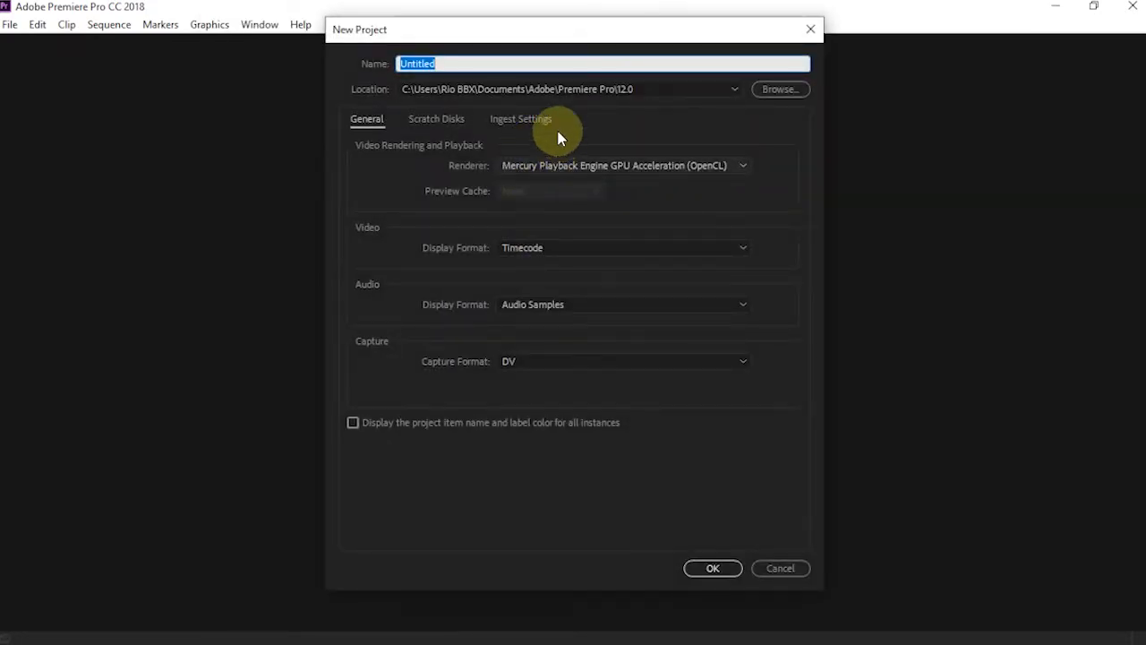
{"action": "type", "text": "Menghilangkan green"}
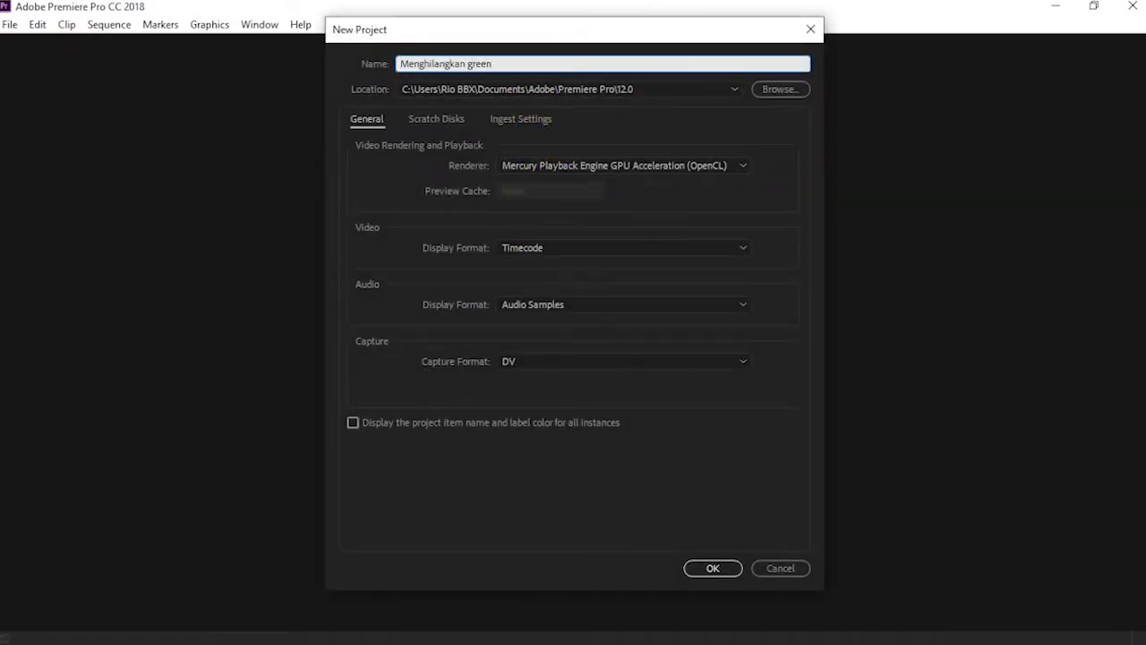
{"action": "type", "text": " screen"}
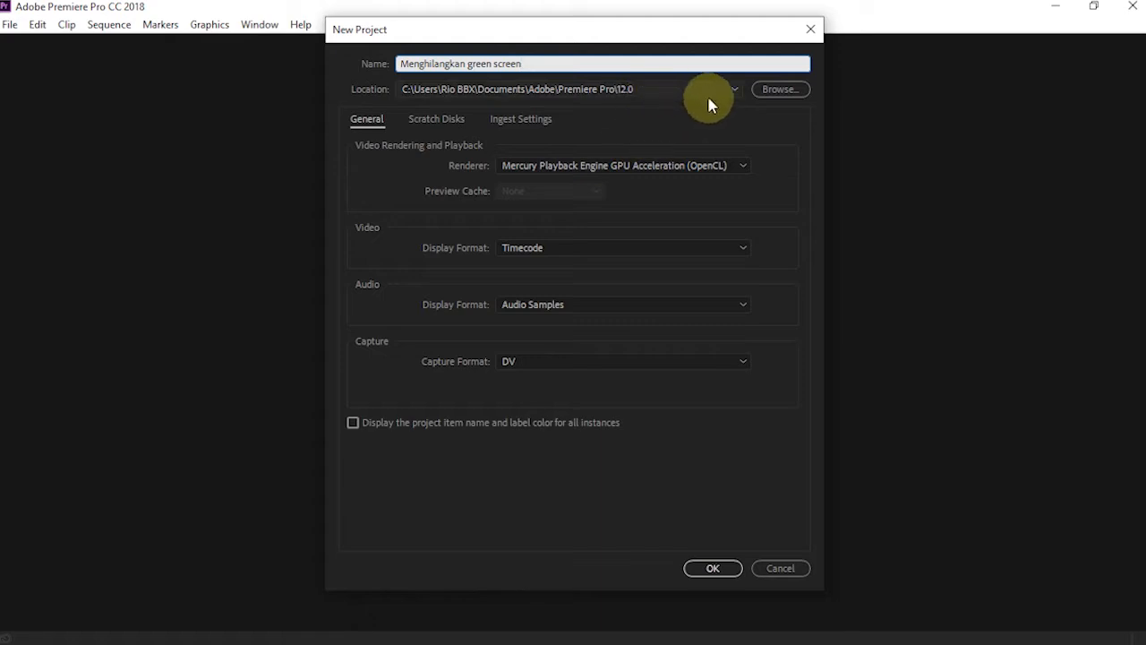
Set the project's location to the PR project folder on the Desktop and create the project
{"action": "left_click", "coordinate": [776, 90]}
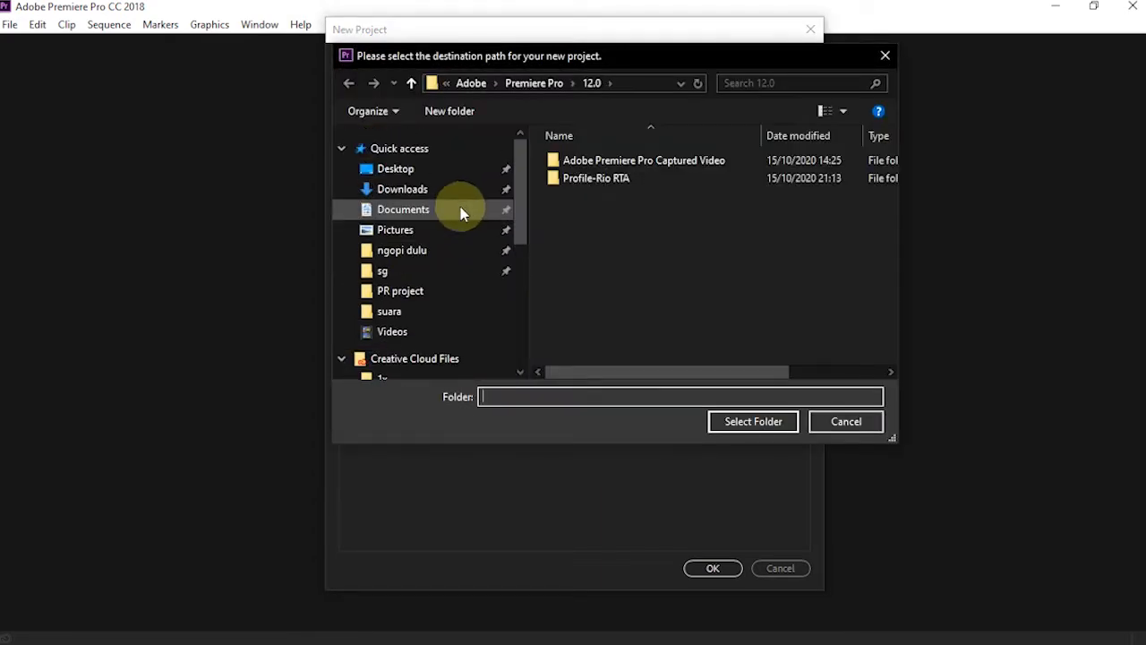
{"action": "left_click", "coordinate": [439, 172]}
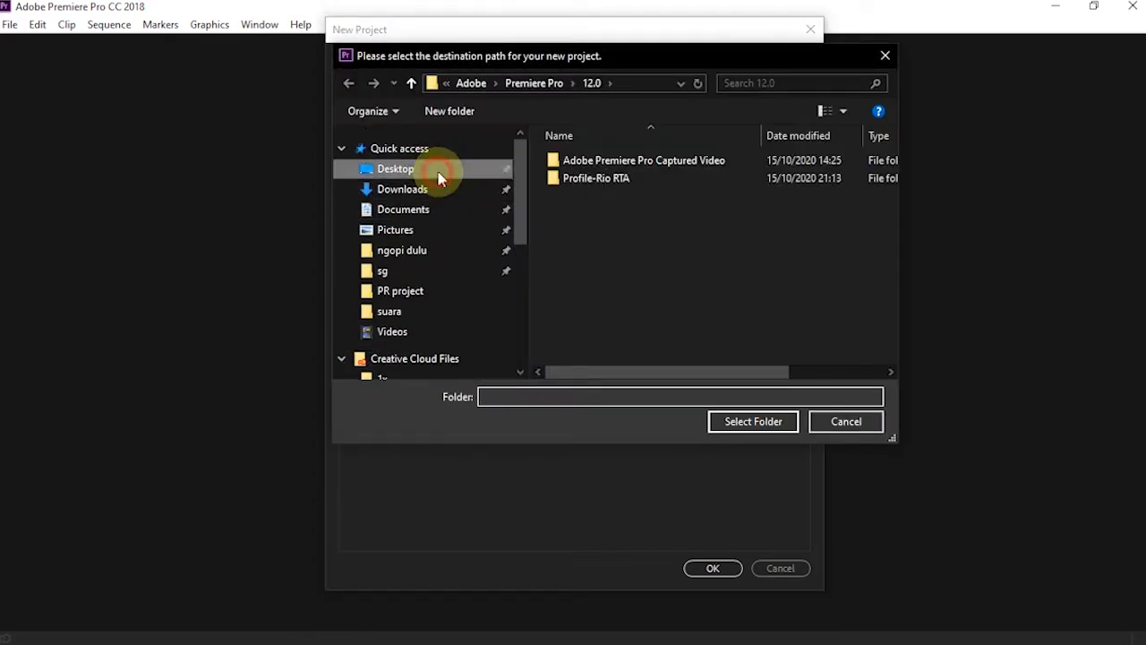
{"action": "left_click", "coordinate": [624, 196]}
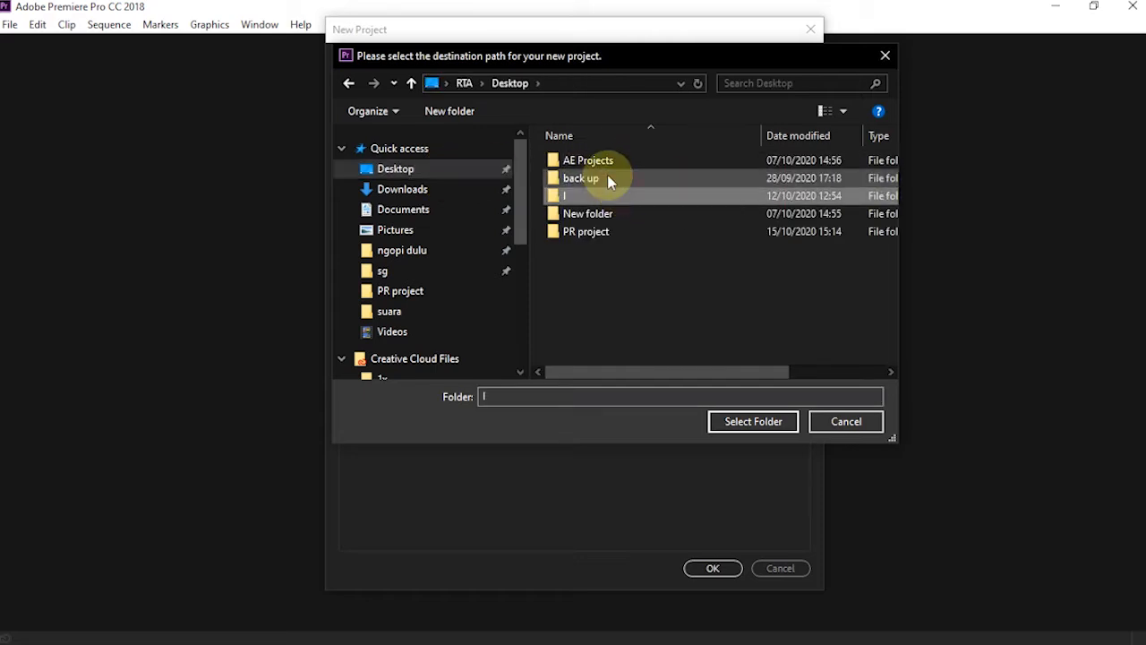
{"action": "left_click", "coordinate": [607, 178]}
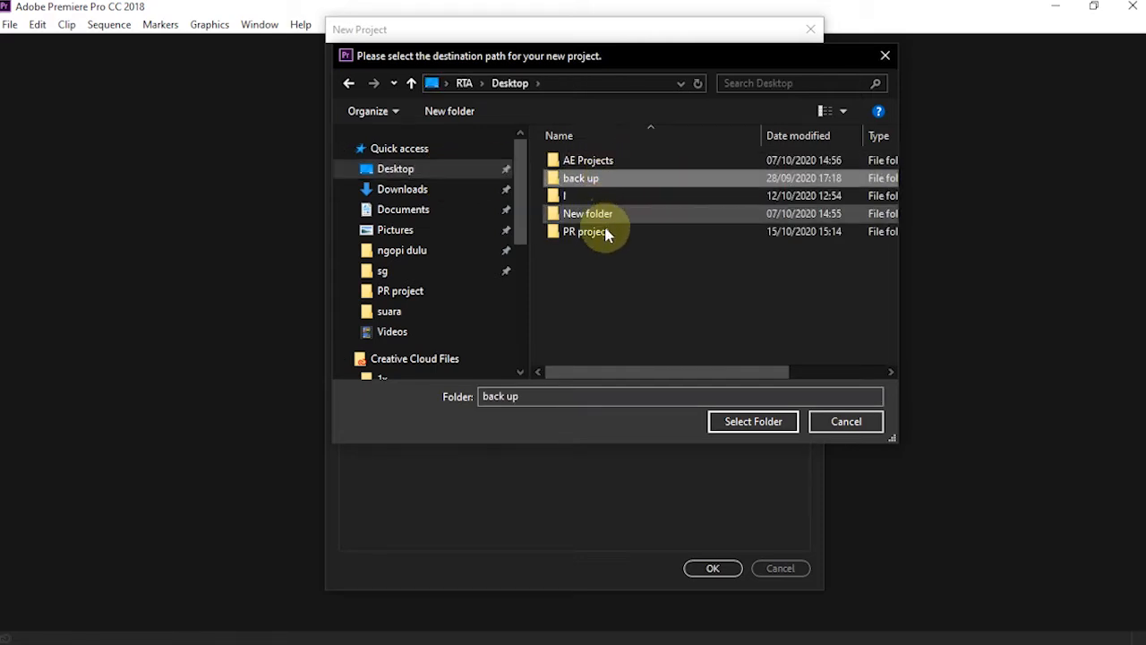
{"action": "left_click", "coordinate": [606, 233]}
{"action": "double_click", "coordinate": [605, 233]}
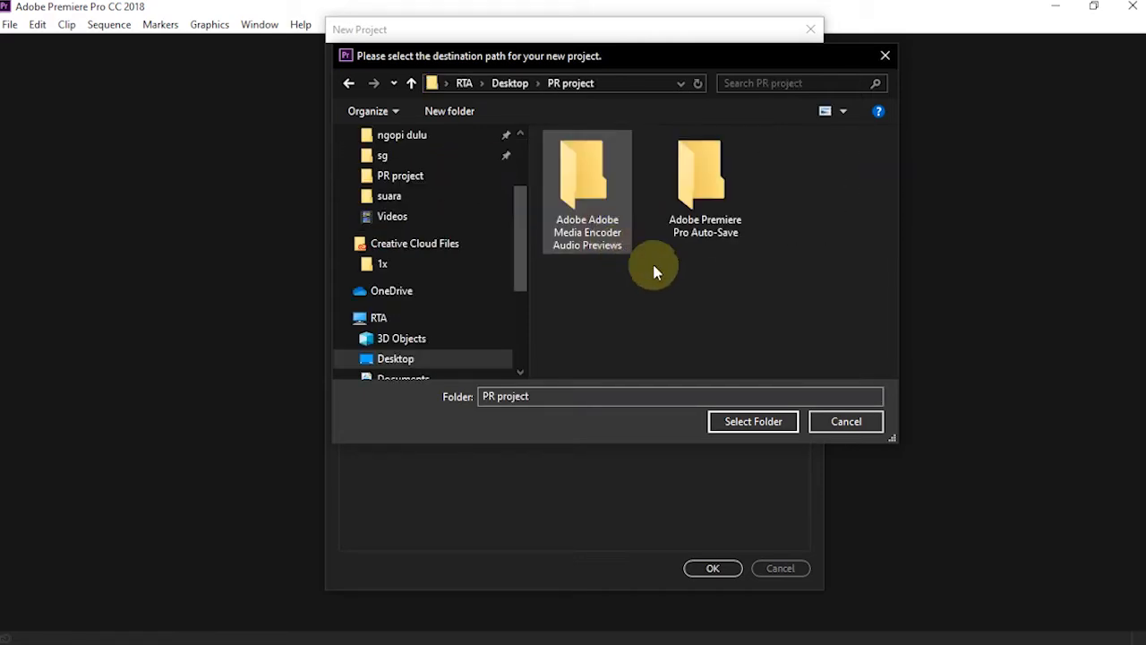
{"action": "left_click", "coordinate": [759, 425]}
{"action": "left_click", "coordinate": [708, 569]}
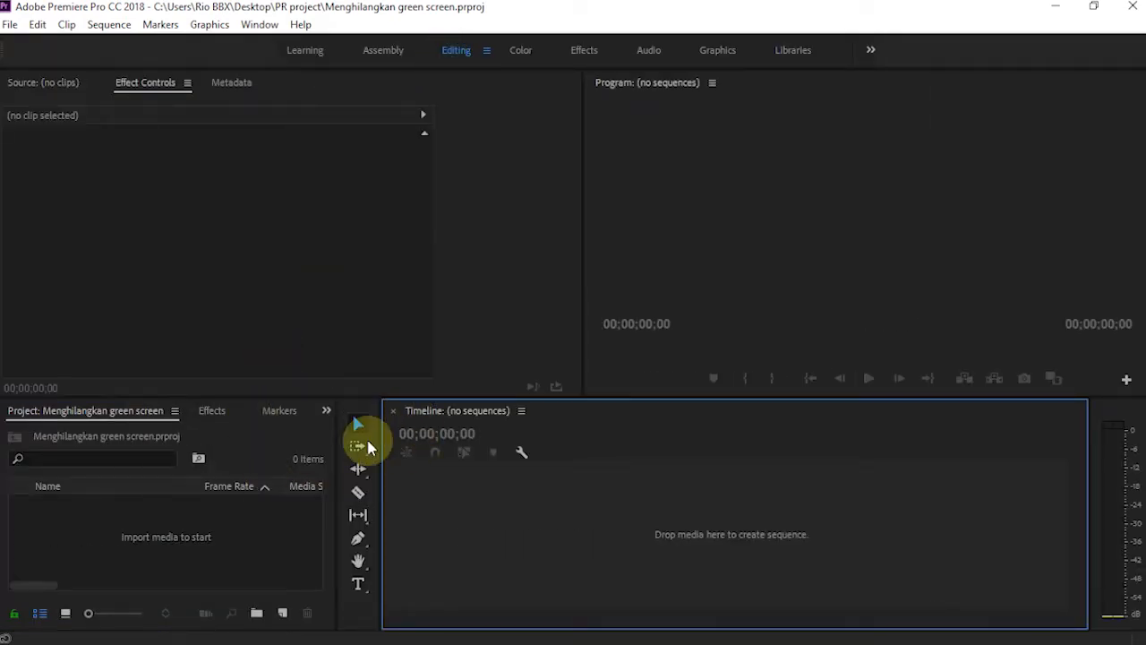
Create a new DSLR sequence with a 1280 x 720 frame size and a timebase of 25 frames/second
{"action": "left_click", "coordinate": [282, 614]}
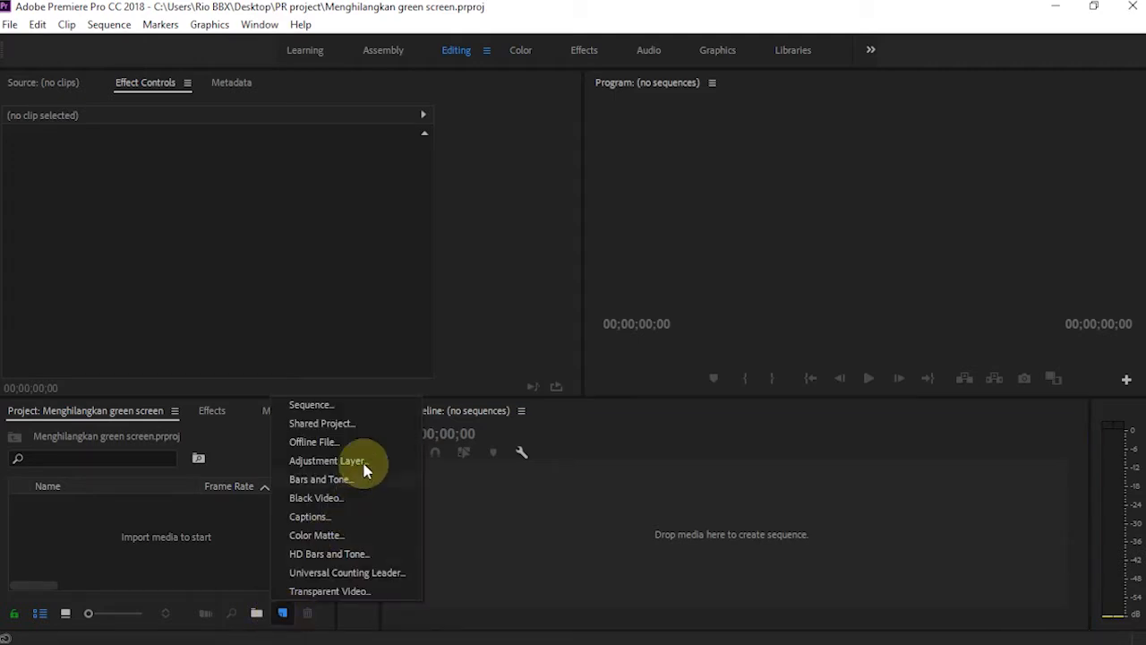
{"action": "left_click", "coordinate": [332, 408]}
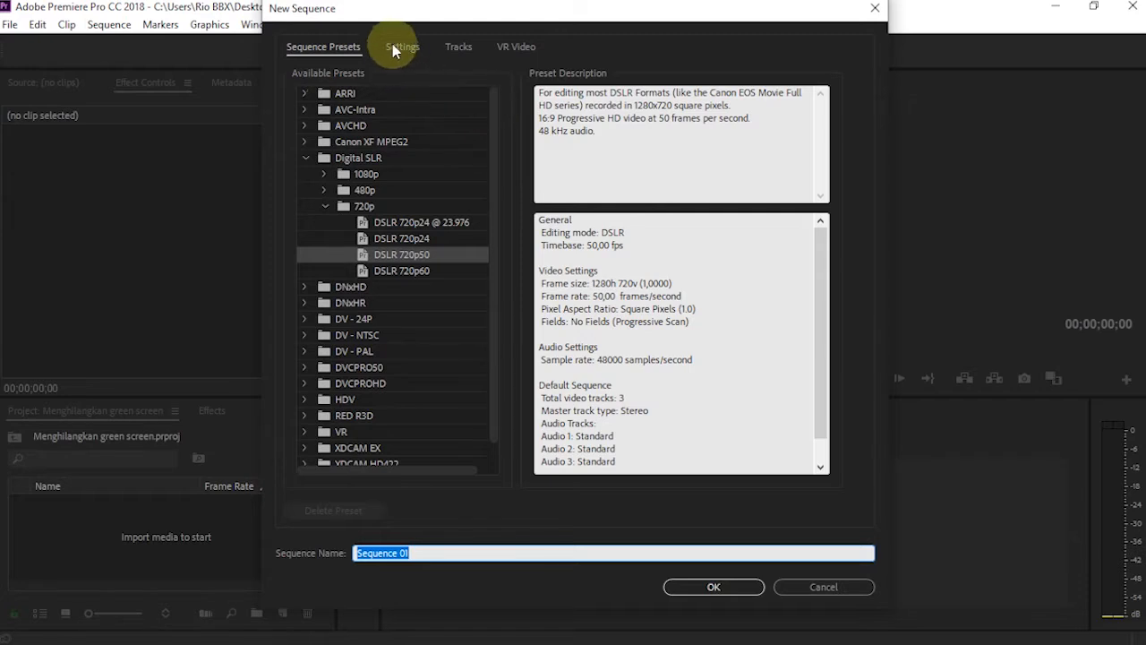
{"action": "left_click", "coordinate": [394, 49]}
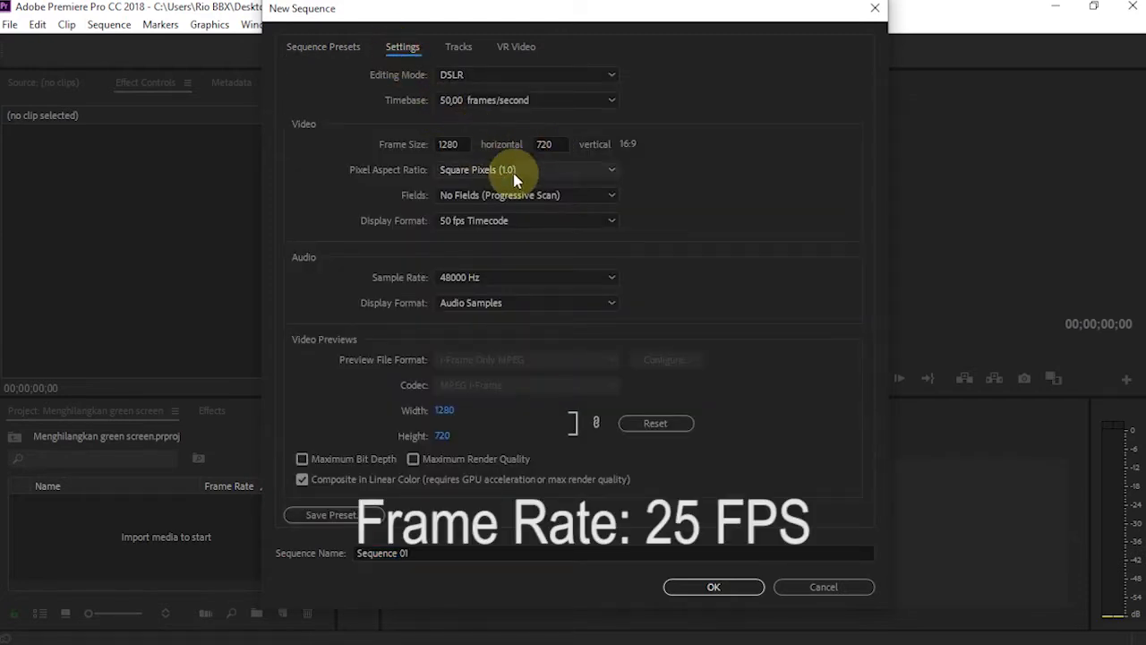
{"action": "left_click", "coordinate": [482, 99]}
{"action": "left_click", "coordinate": [501, 231]}
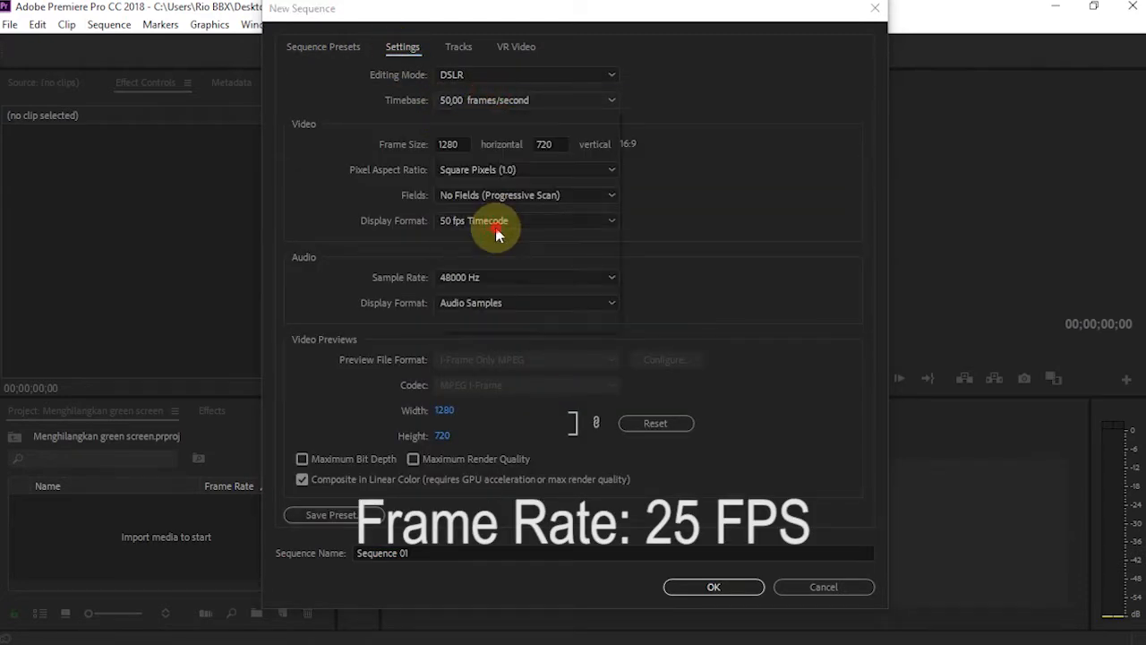
{"action": "left_click", "coordinate": [716, 587]}
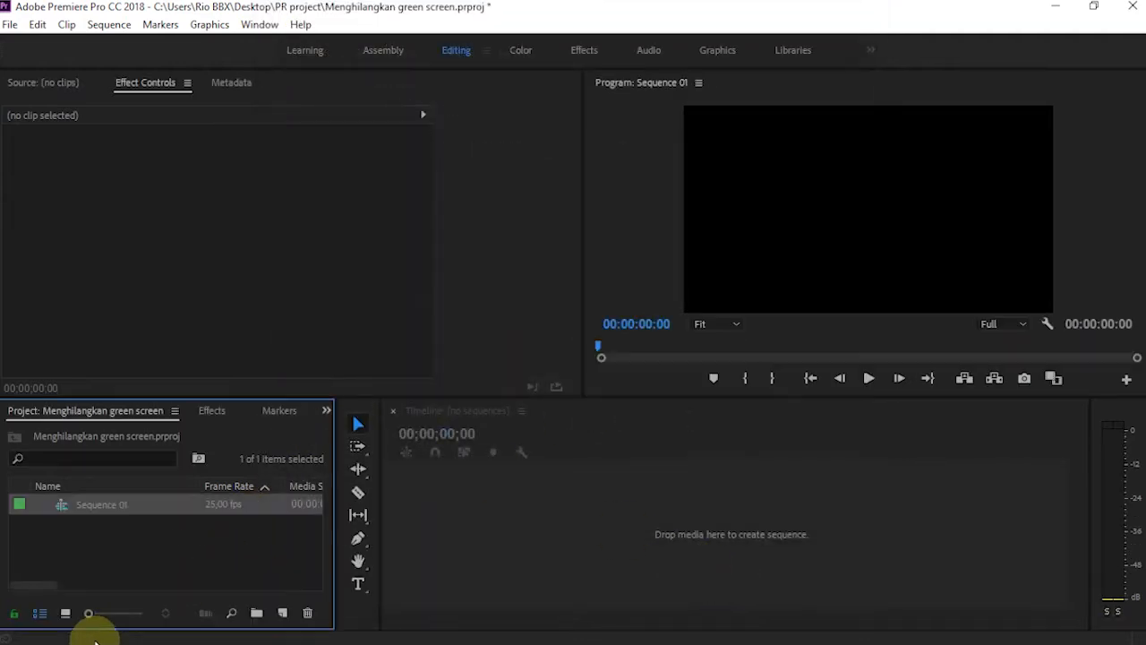
Import monas-1-1.jpg and the T-Rex green screen video from the PR project folder into the project
{"action": "left_click", "coordinate": [99, 632]}
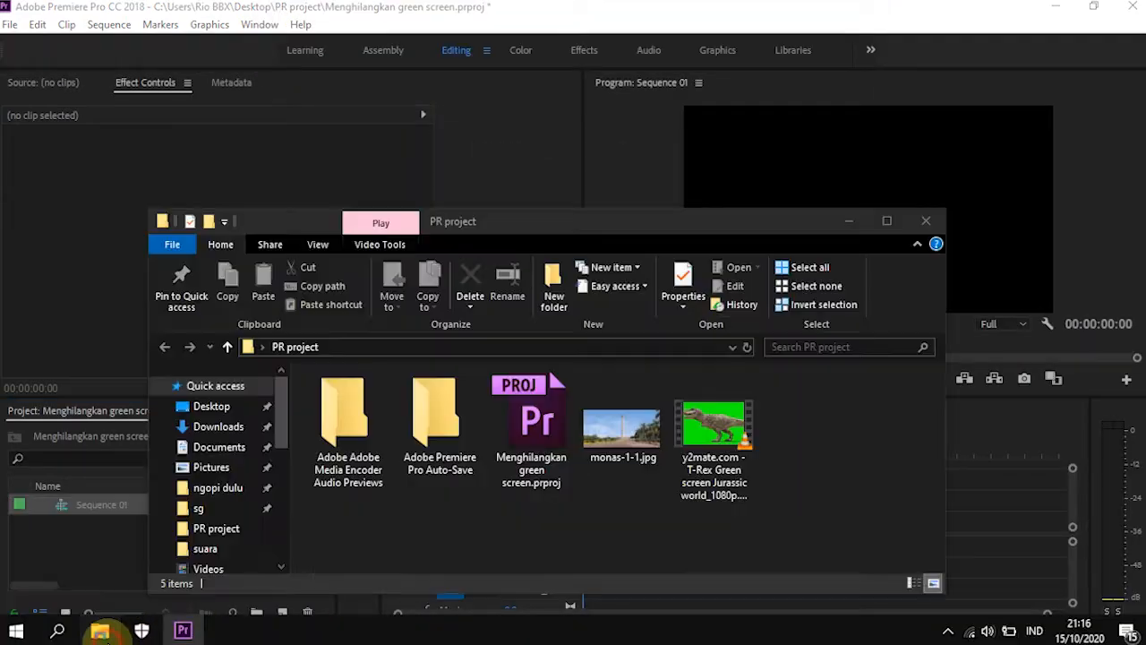
{"action": "left_click_drag", "start_coordinate": [602, 228], "coordinate": [696, 213]}
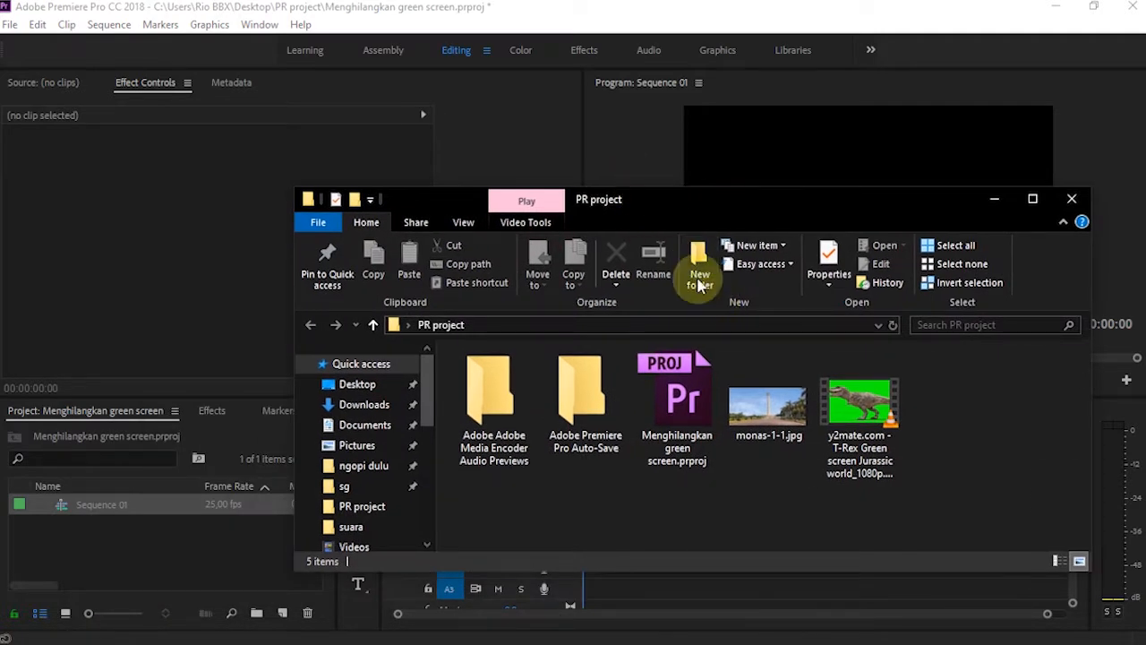
{"action": "left_click_drag", "start_coordinate": [672, 205], "coordinate": [799, 145]}
{"action": "left_click", "coordinate": [878, 351]}
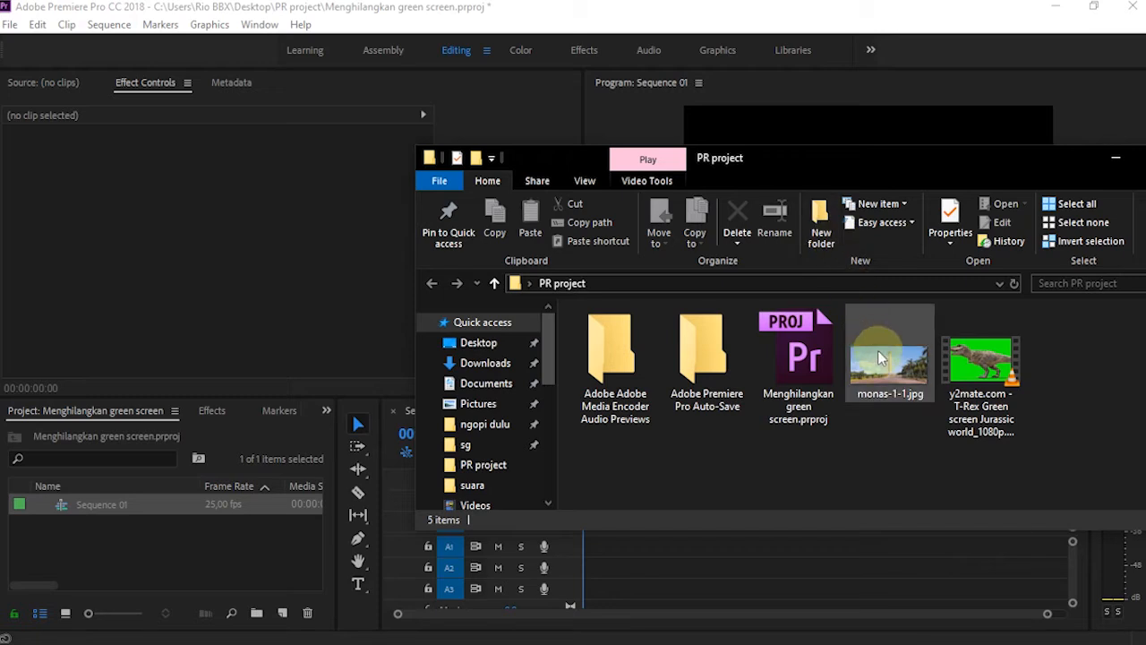
{"action": "left_click", "coordinate": [970, 373]}
{"action": "left_click", "coordinate": [876, 373], "text": "ctrl"}
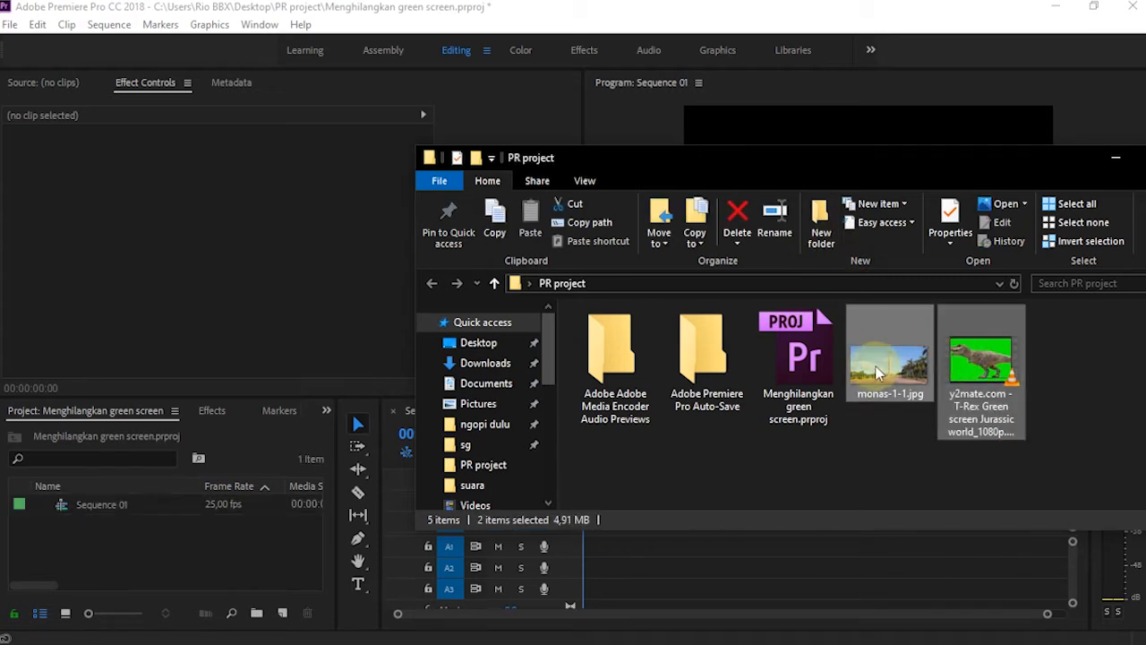
{"action": "left_click_drag", "start_coordinate": [885, 370], "coordinate": [122, 563]}
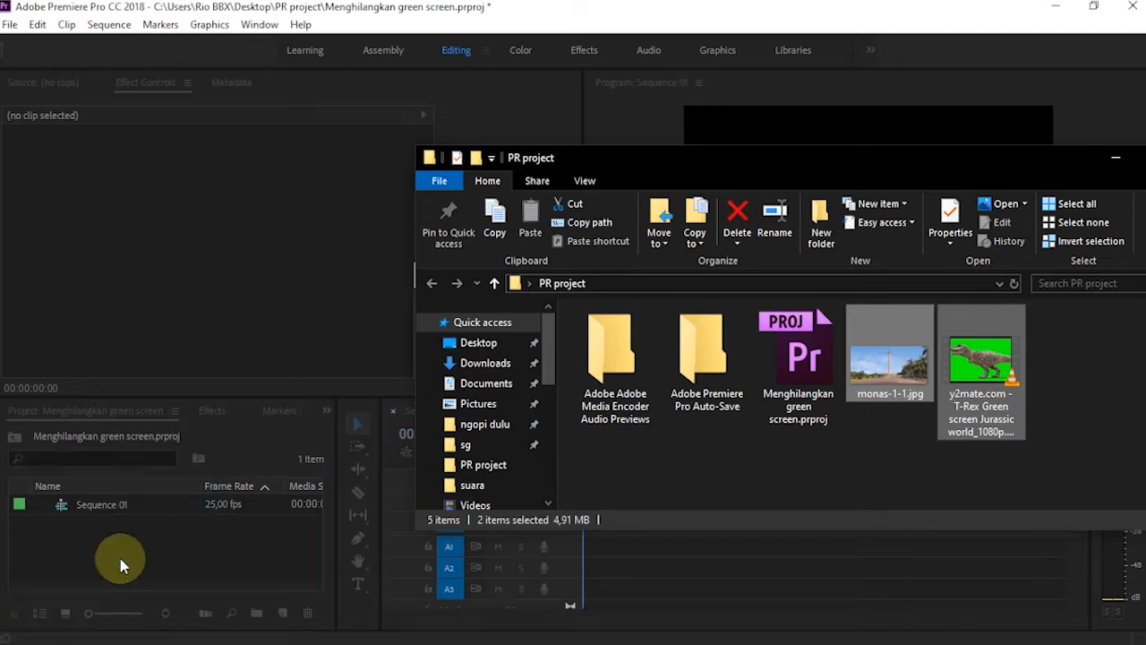
{"action": "left_click", "coordinate": [133, 569]}
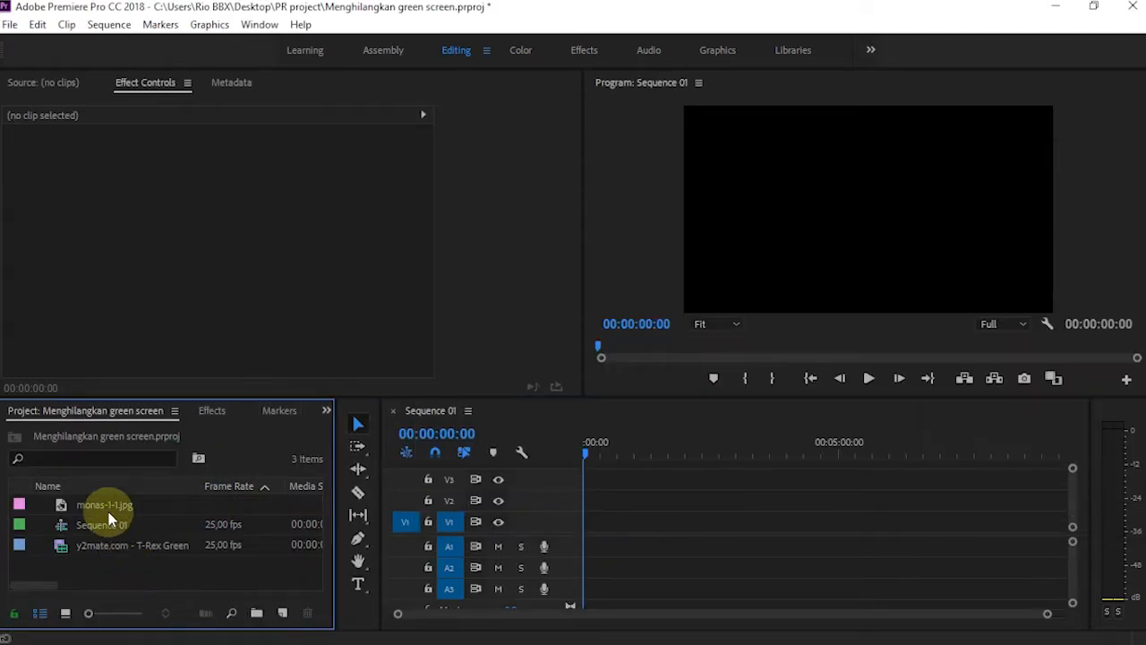
Open the T-Rex clip in the source monitor and mark In at 00:00:06:21 and Out at 00:00:13:12
{"action": "left_click", "coordinate": [111, 544]}
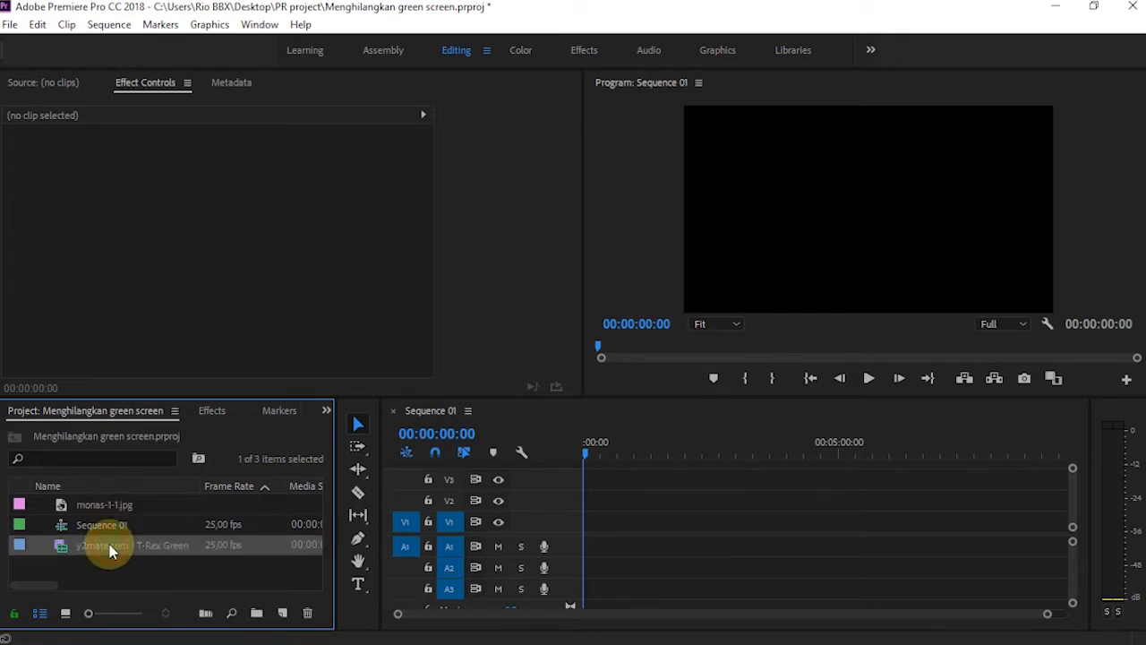
{"action": "double_click", "coordinate": [66, 552]}
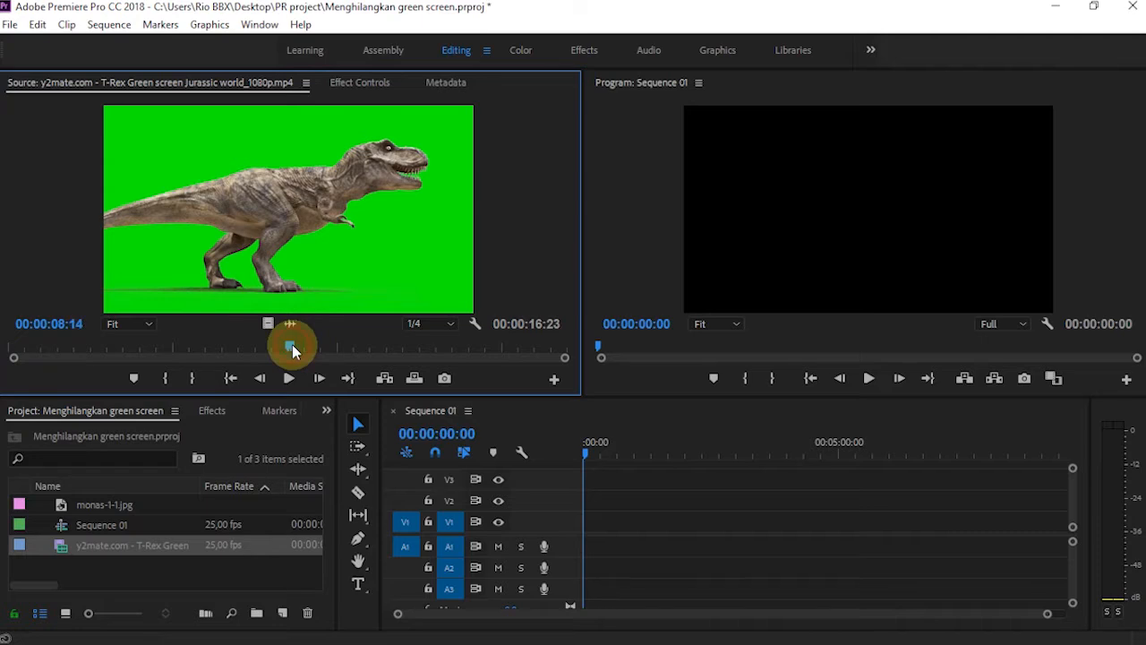
{"action": "left_click_drag", "start_coordinate": [293, 349], "coordinate": [236, 336]}
{"action": "left_click", "coordinate": [167, 378]}
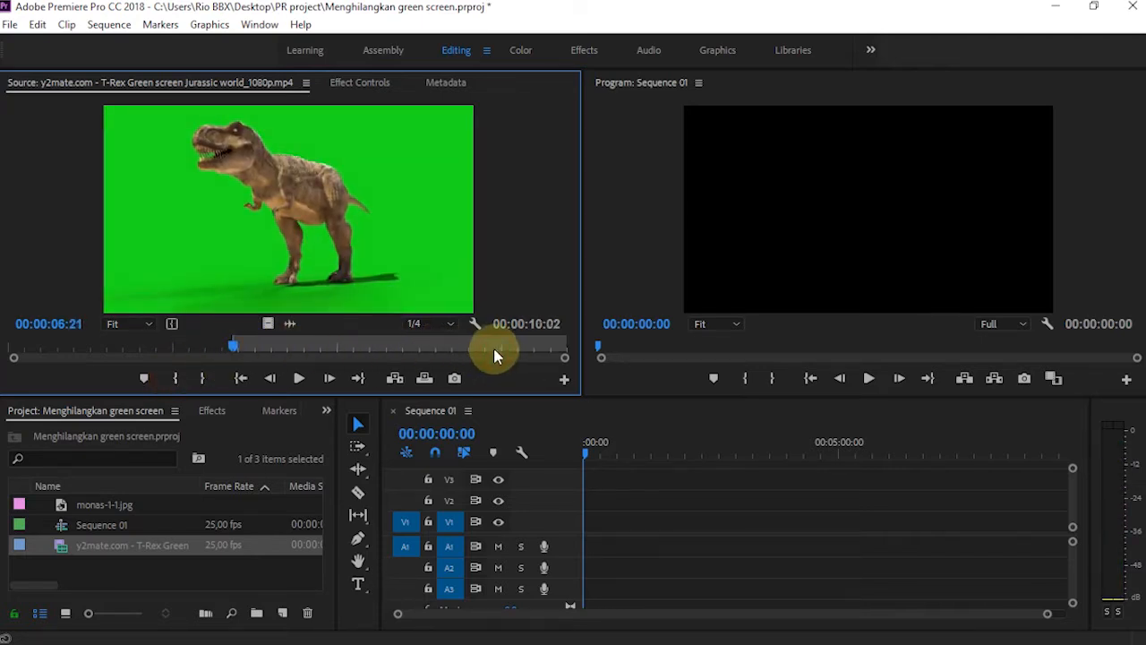
{"action": "left_click_drag", "start_coordinate": [499, 352], "coordinate": [453, 348]}
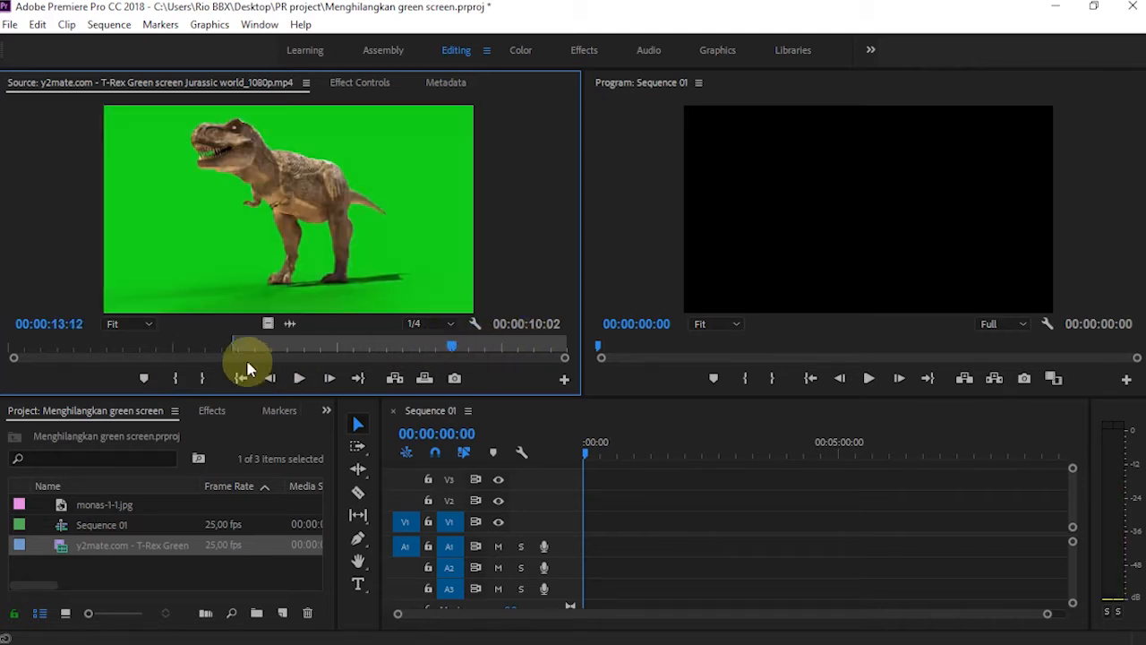
{"action": "left_click", "coordinate": [206, 378]}
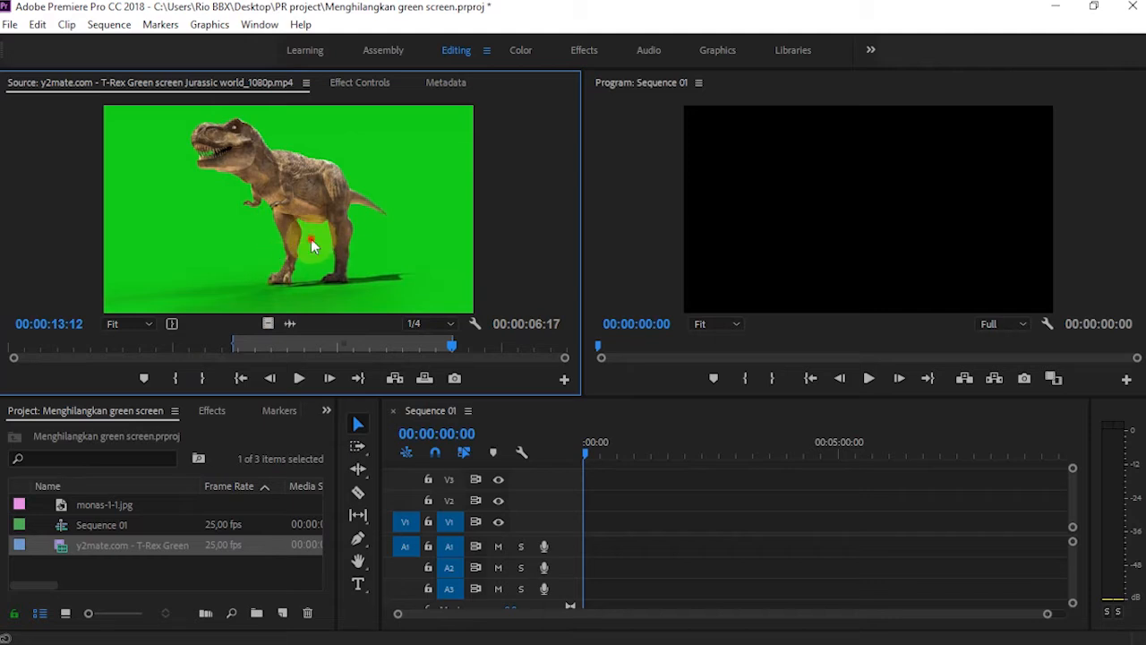
Place the marked T-Rex clip at the start of track V1, keeping the existing sequence settings
{"action": "left_click_drag", "start_coordinate": [312, 238], "coordinate": [586, 533]}
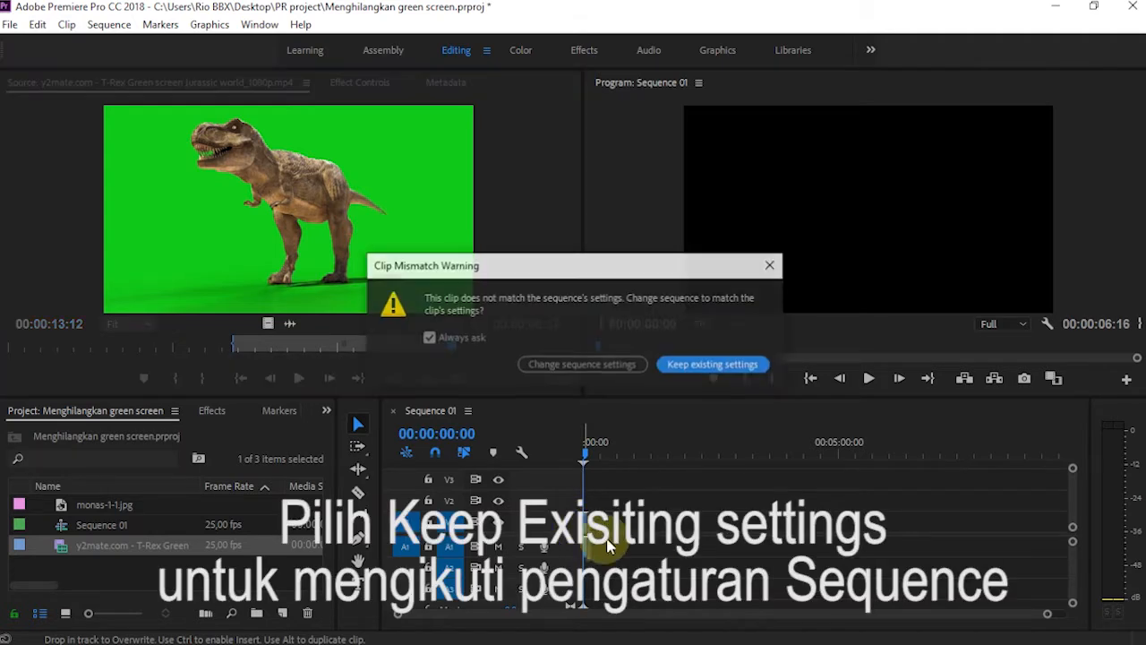
{"action": "left_click", "coordinate": [697, 369]}
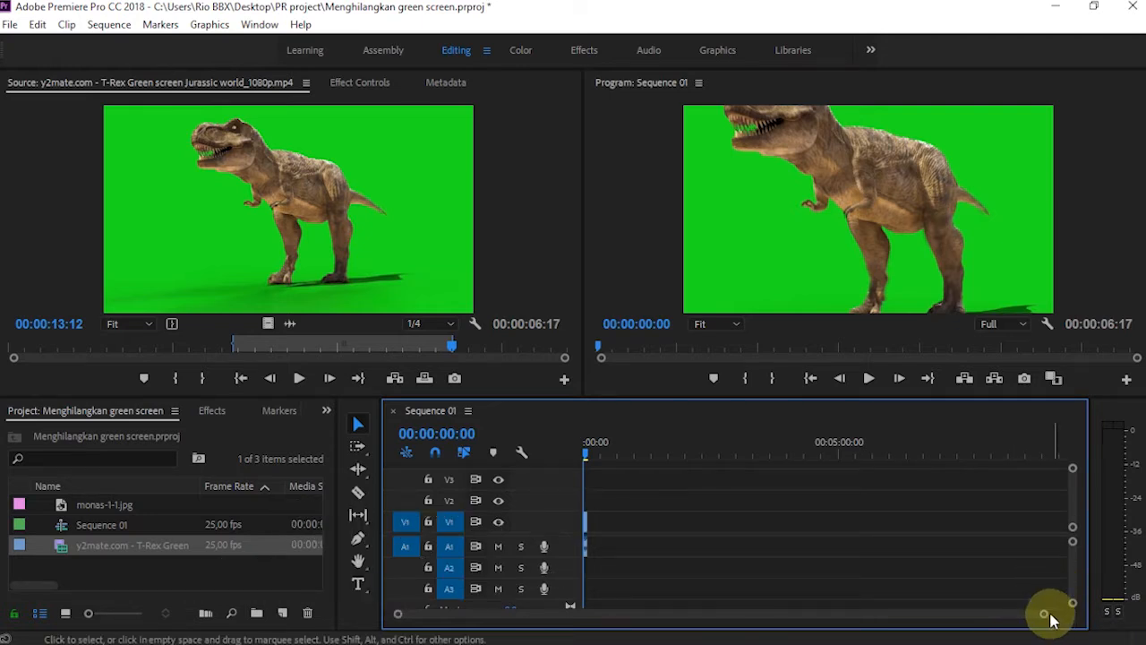
{"action": "mouse_move", "coordinate": [1039, 613]}
{"action": "left_mouse_down"}
{"action": "mouse_move", "coordinate": [955, 606]}
{"action": "mouse_move", "coordinate": [804, 629]}
{"action": "left_mouse_up"}
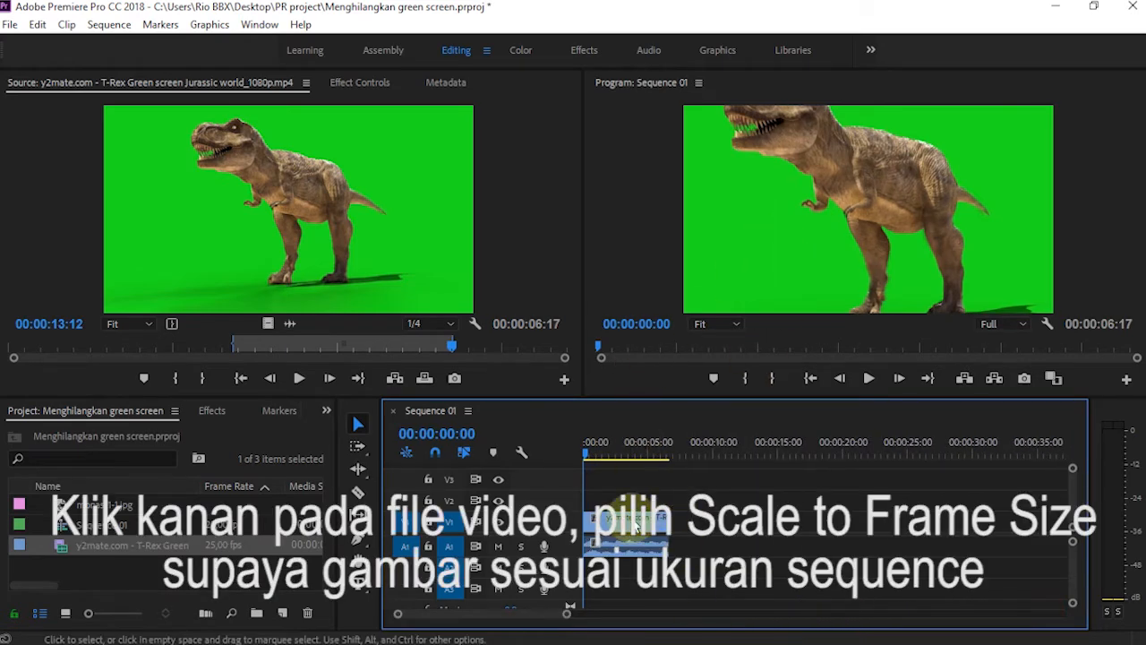
Scale the T-Rex clip to the frame size and move its video up to track V2
{"action": "left_click_drag", "start_coordinate": [634, 530], "coordinate": [626, 528]}
{"action": "right_click", "coordinate": [626, 529]}
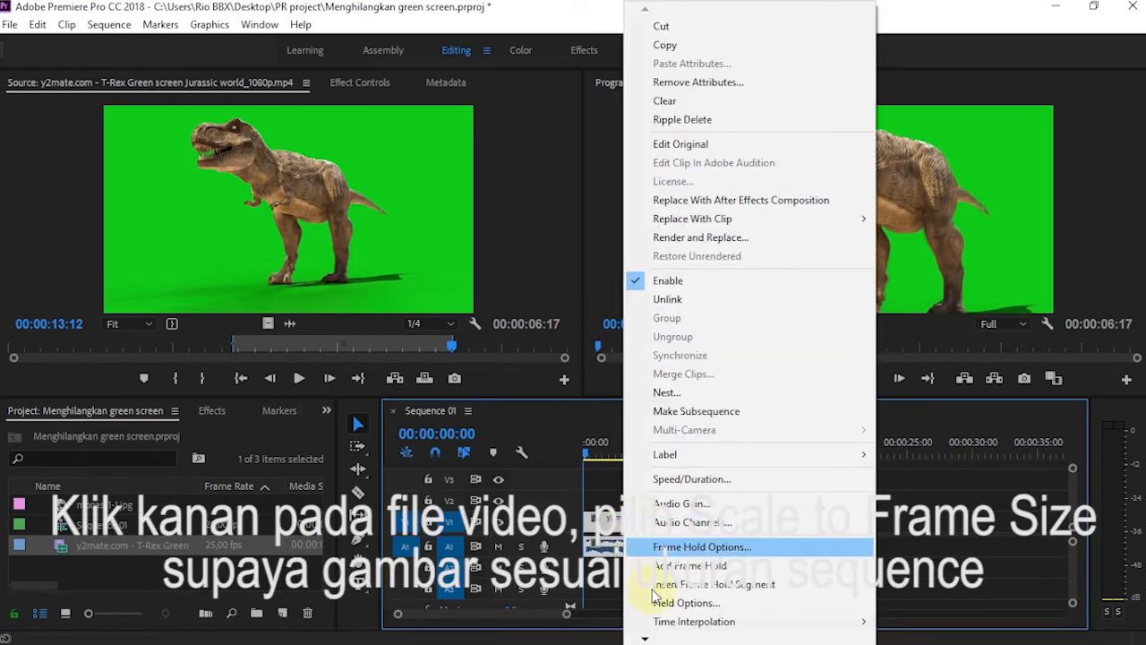
{"action": "left_click", "coordinate": [645, 638]}
{"action": "left_click", "coordinate": [673, 621]}
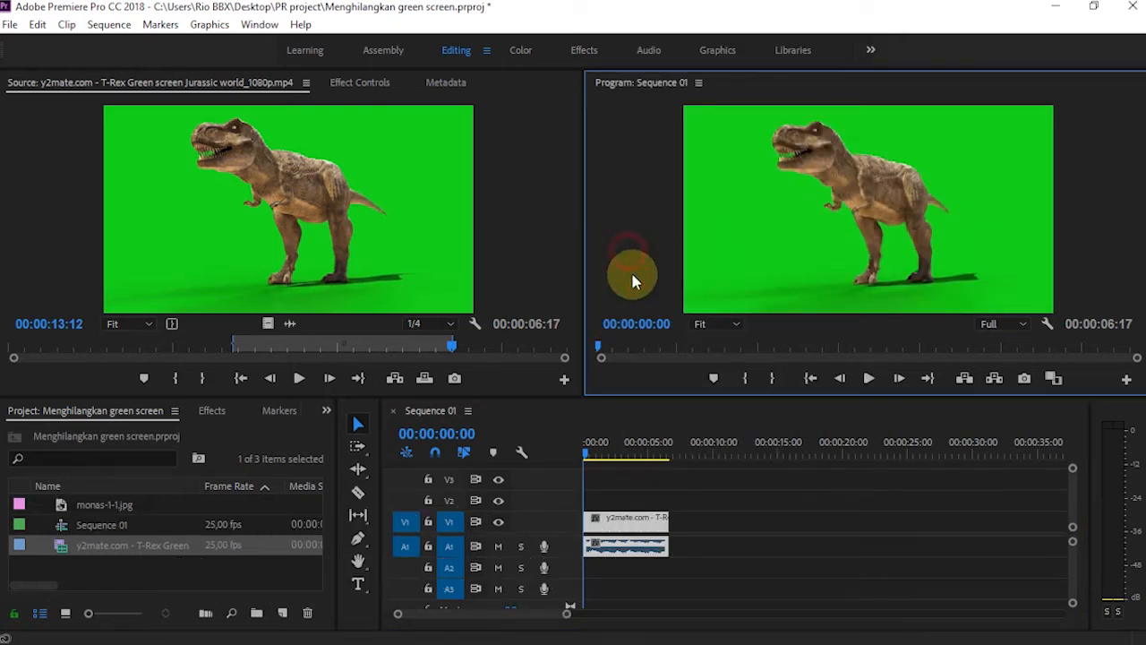
{"action": "left_click_drag", "start_coordinate": [605, 520], "coordinate": [601, 498]}
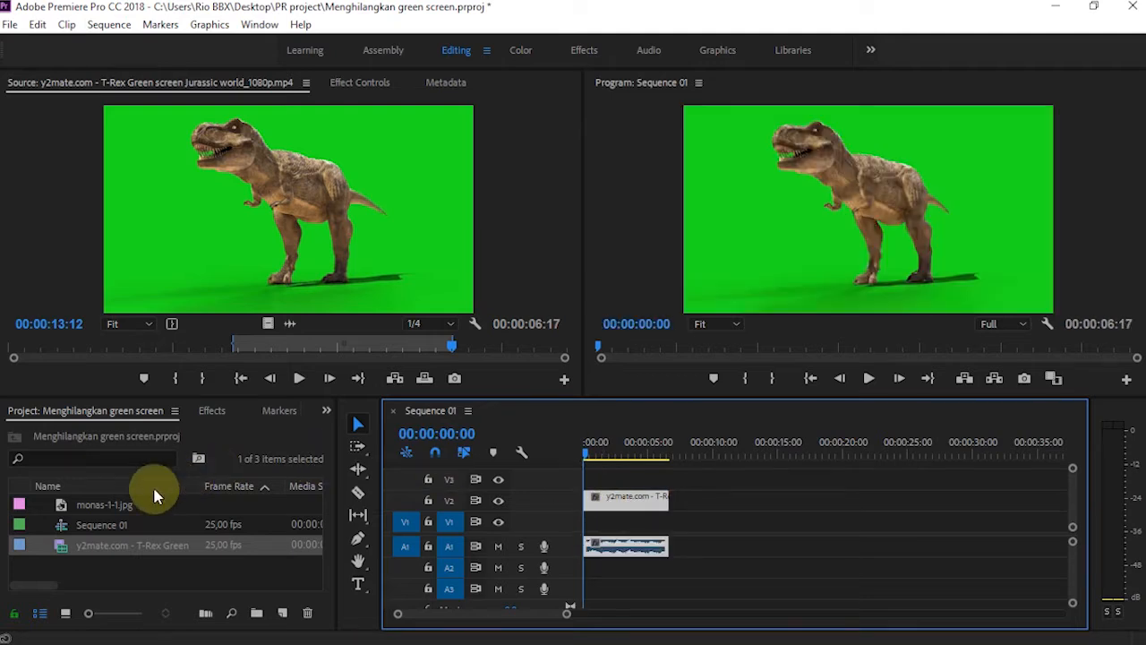
Place monas-1-1.jpg at the start of track V1 and extend it to the end of the T-Rex clip
{"action": "left_click", "coordinate": [107, 507]}
{"action": "left_click_drag", "start_coordinate": [114, 513], "coordinate": [591, 535]}
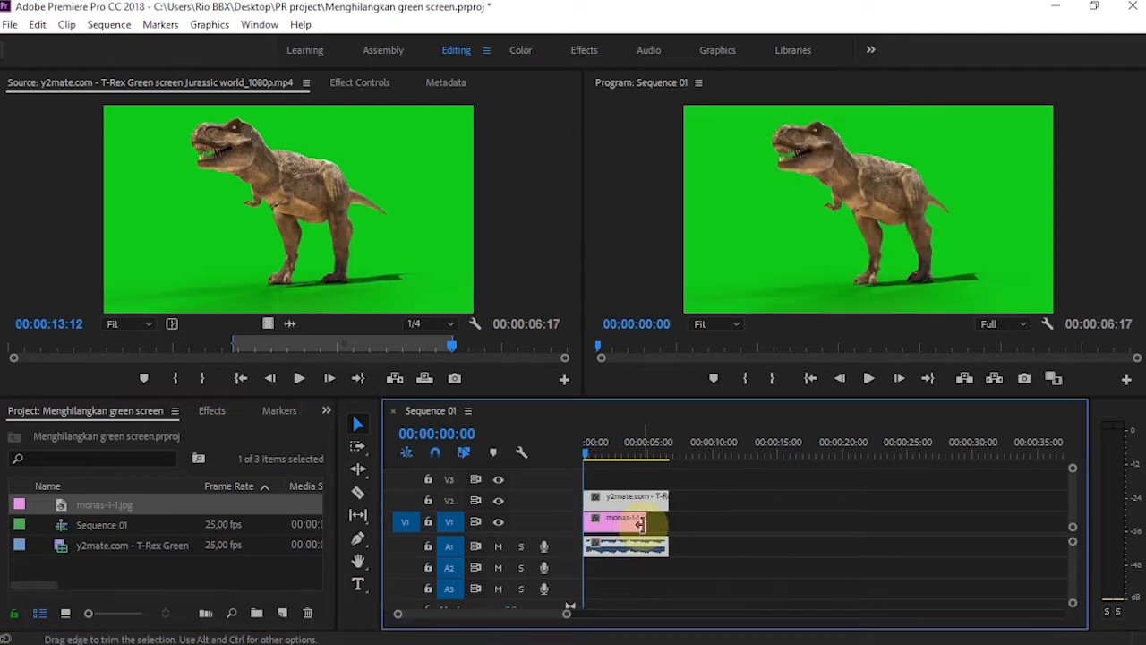
{"action": "left_click_drag", "start_coordinate": [660, 526], "coordinate": [673, 527]}
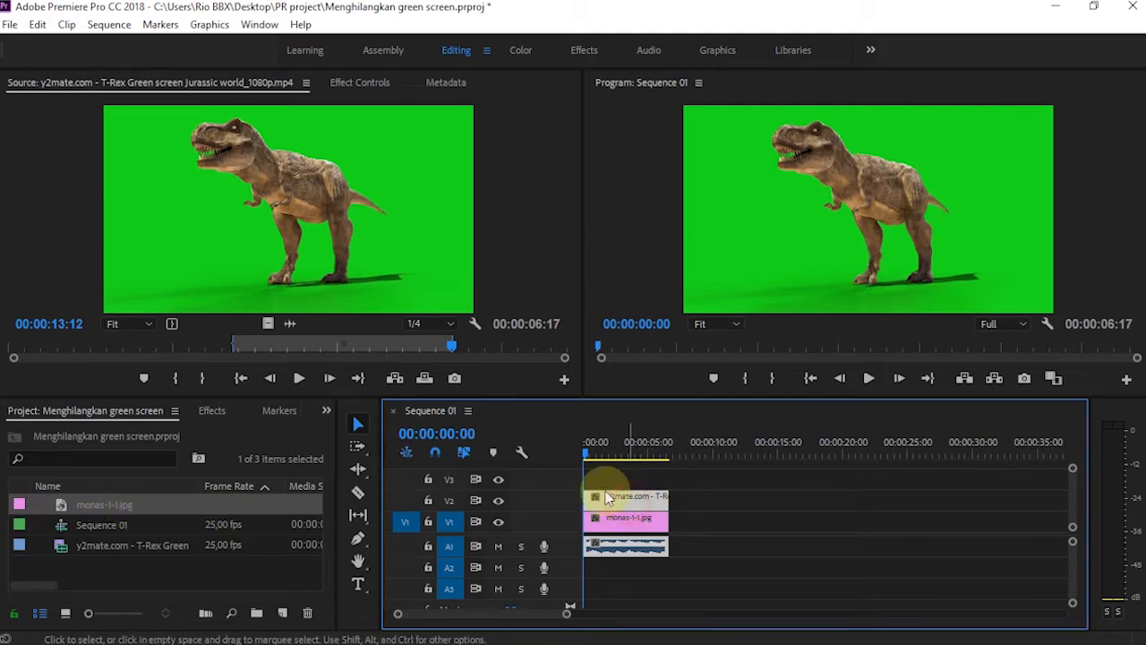
Search the effects for "ultra" and apply Ultra Key to the T-Rex clip on track V2
{"action": "left_click", "coordinate": [215, 411]}
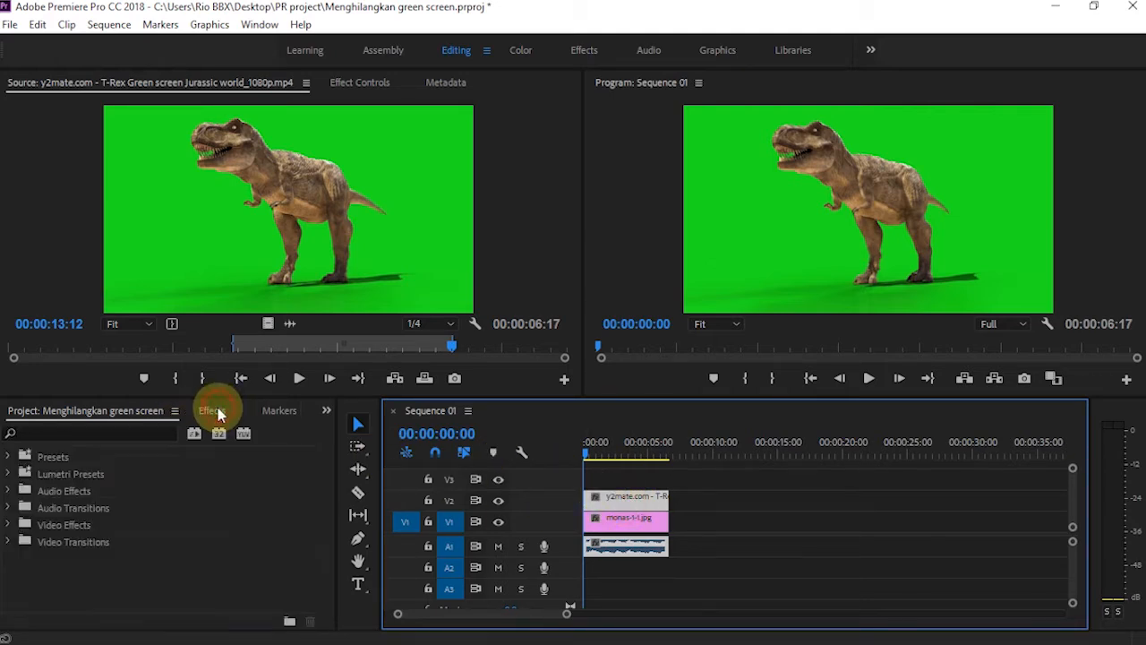
{"action": "left_click", "coordinate": [56, 435]}
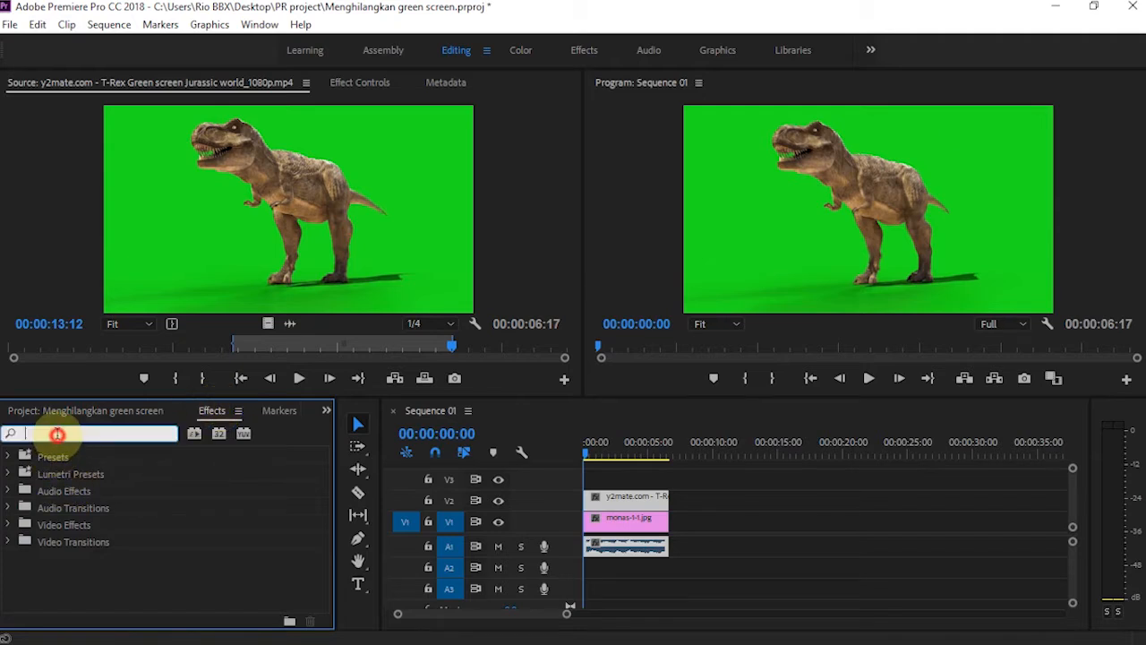
{"action": "type", "text": "ultra"}
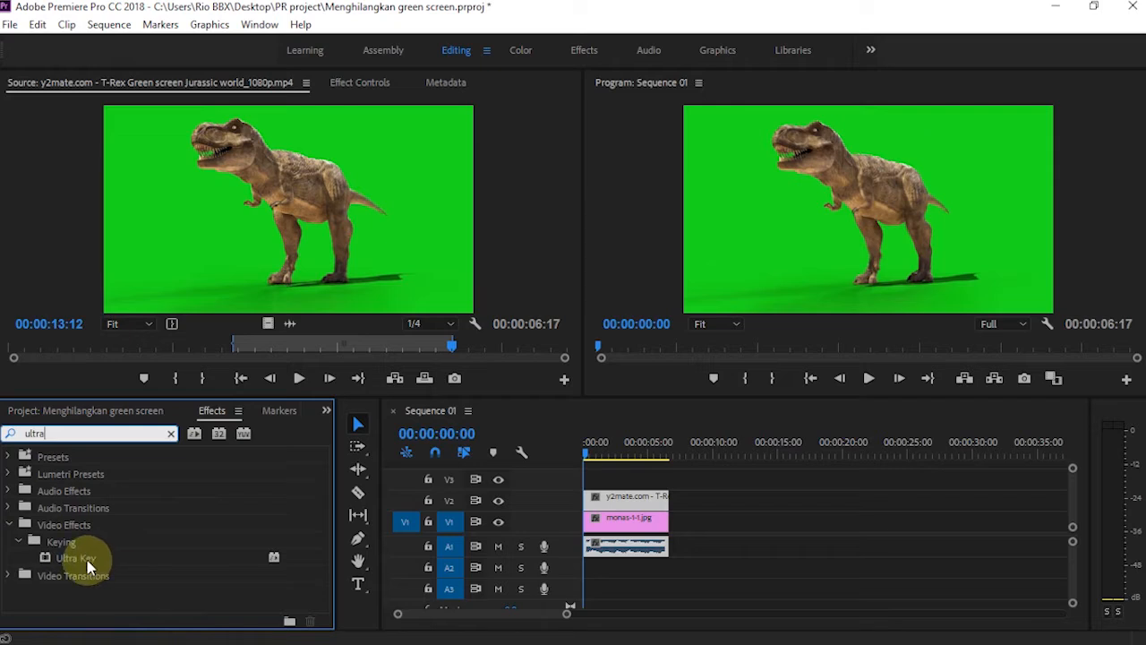
{"action": "left_click", "coordinate": [79, 559]}
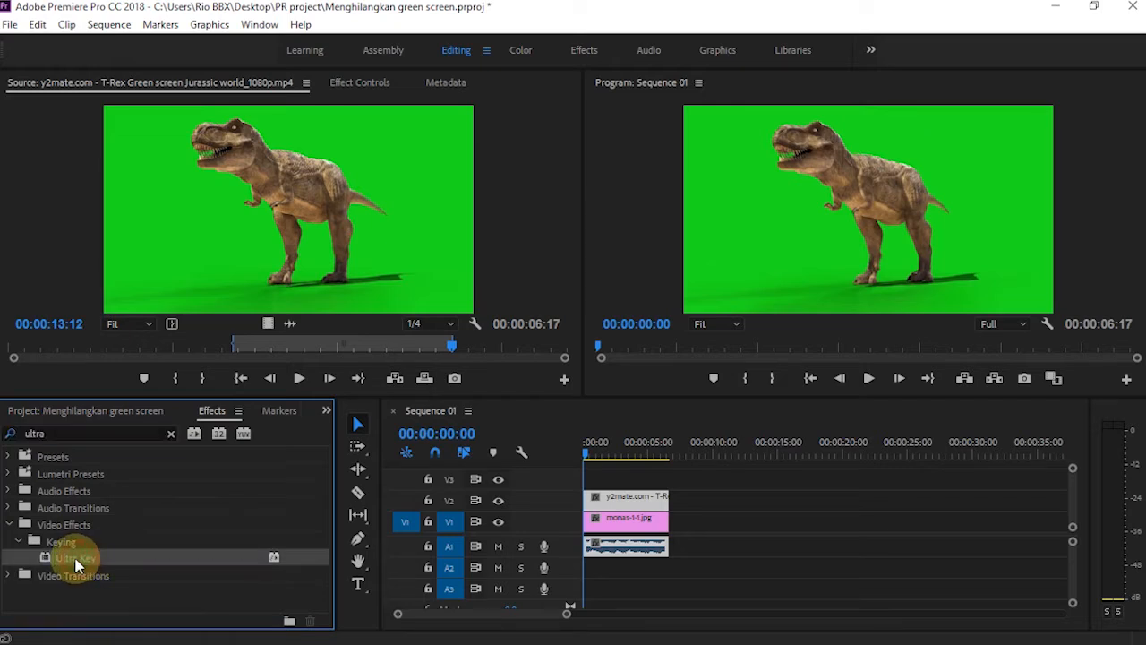
{"action": "left_click_drag", "start_coordinate": [79, 563], "coordinate": [638, 500]}
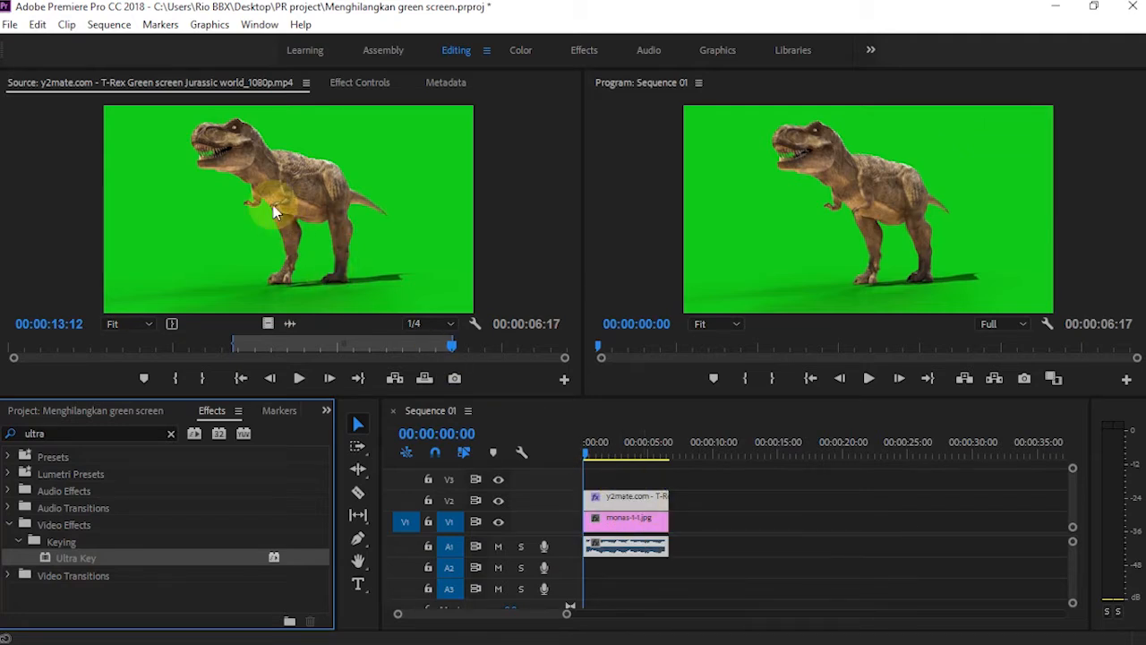
Sample the green background beside the T-Rex as the Key Color of Ultra Key
{"action": "left_click", "coordinate": [359, 86]}
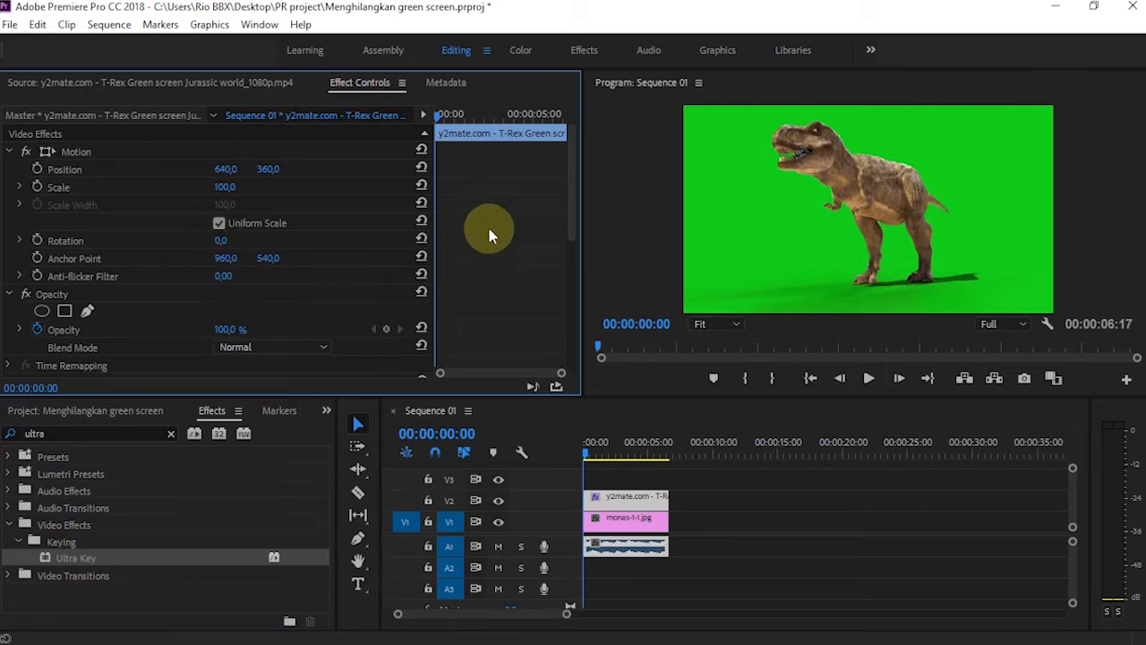
{"action": "scroll", "coordinate": [423, 235], "scroll_direction": "down", "scroll_amount": 5}
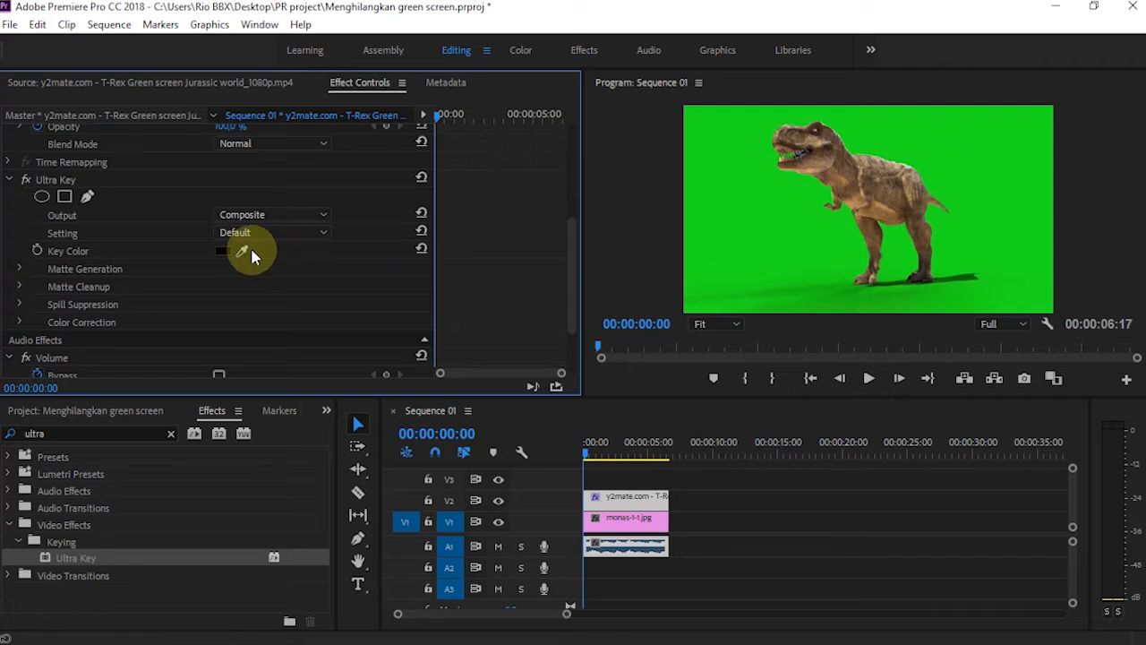
{"action": "left_click_drag", "start_coordinate": [243, 248], "coordinate": [748, 194]}
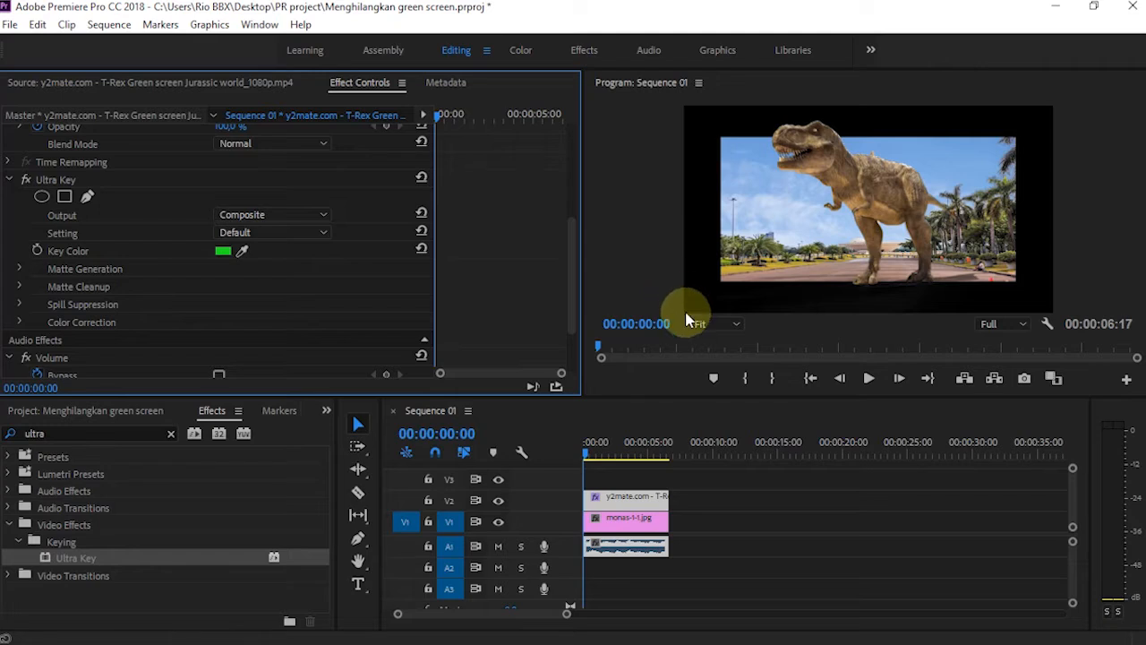
Preview the opening of the keyed sequence and scale up monas-1-1.jpg on track V1 until it fills the frame
{"action": "left_click", "coordinate": [586, 455]}
{"action": "key", "text": "space"}
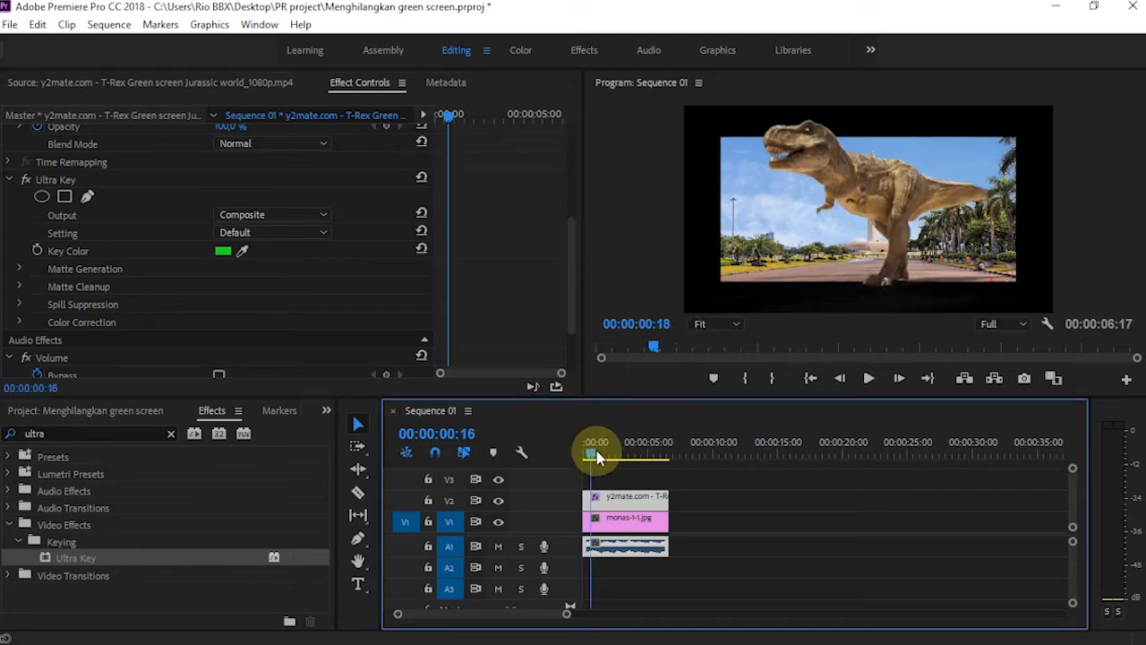
{"action": "left_click", "coordinate": [615, 525]}
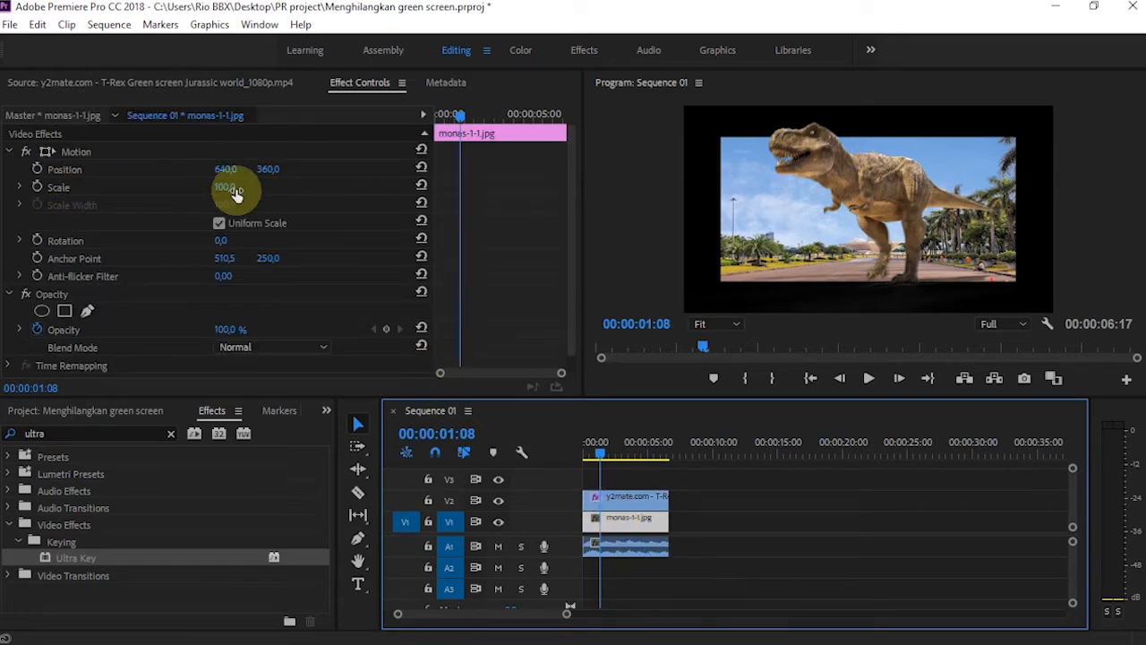
{"action": "left_click_drag", "start_coordinate": [223, 191], "coordinate": [263, 191]}
Set the Position of the T-Rex clip to 1020, 443, beside the monument
{"action": "left_click", "coordinate": [627, 497]}
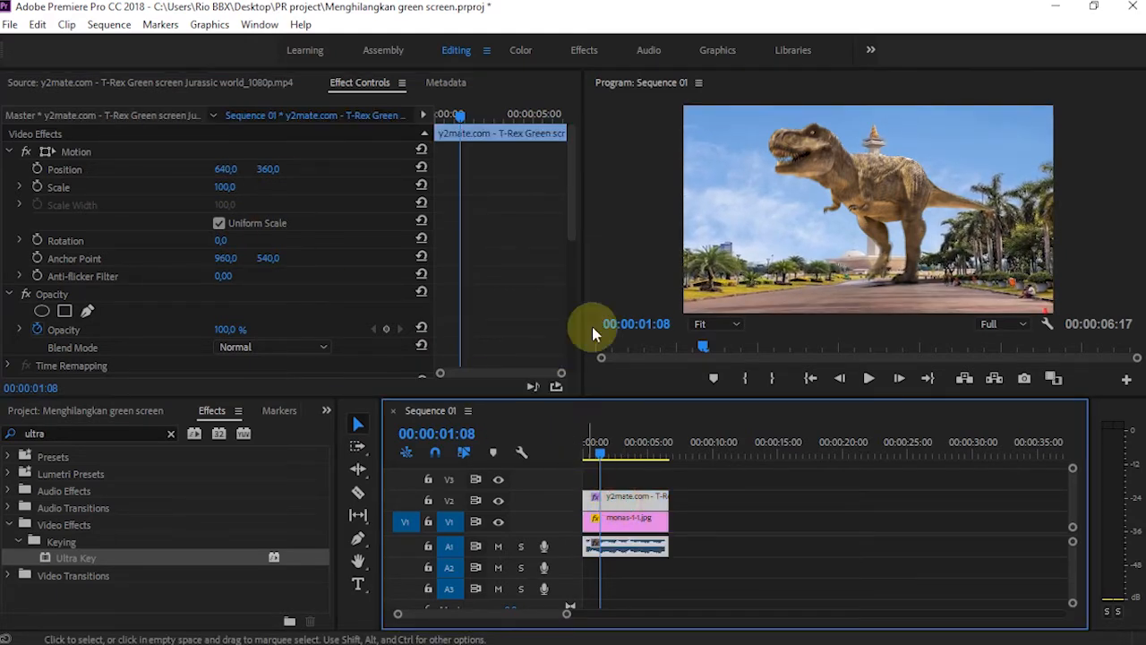
{"action": "left_click", "coordinate": [874, 208]}
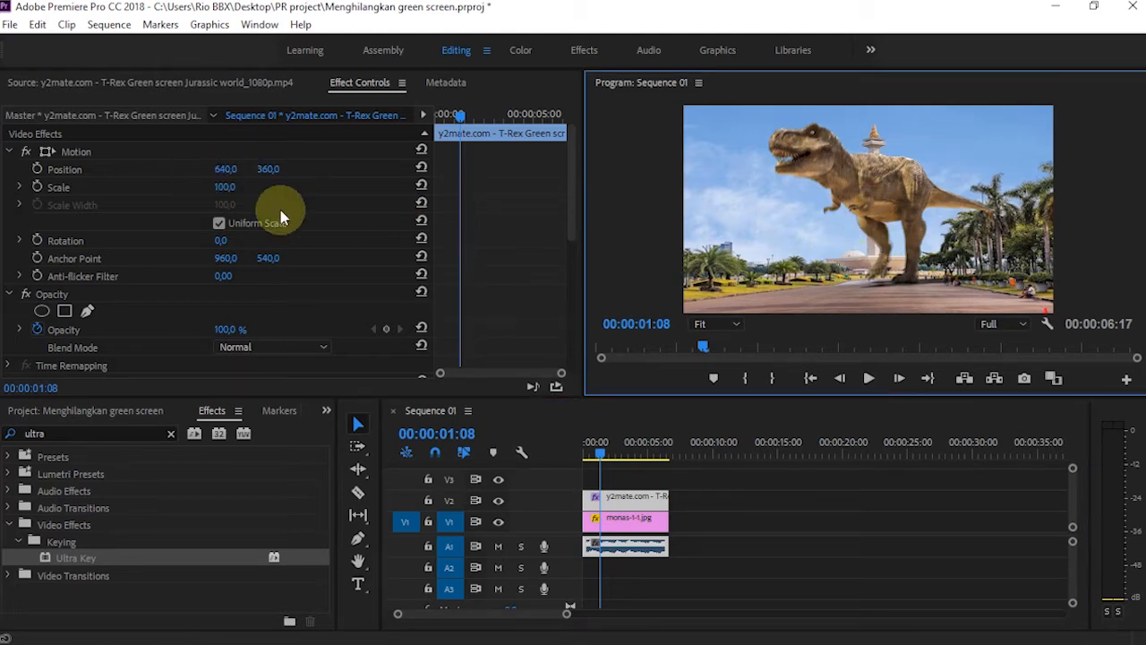
{"action": "left_click", "coordinate": [237, 169]}
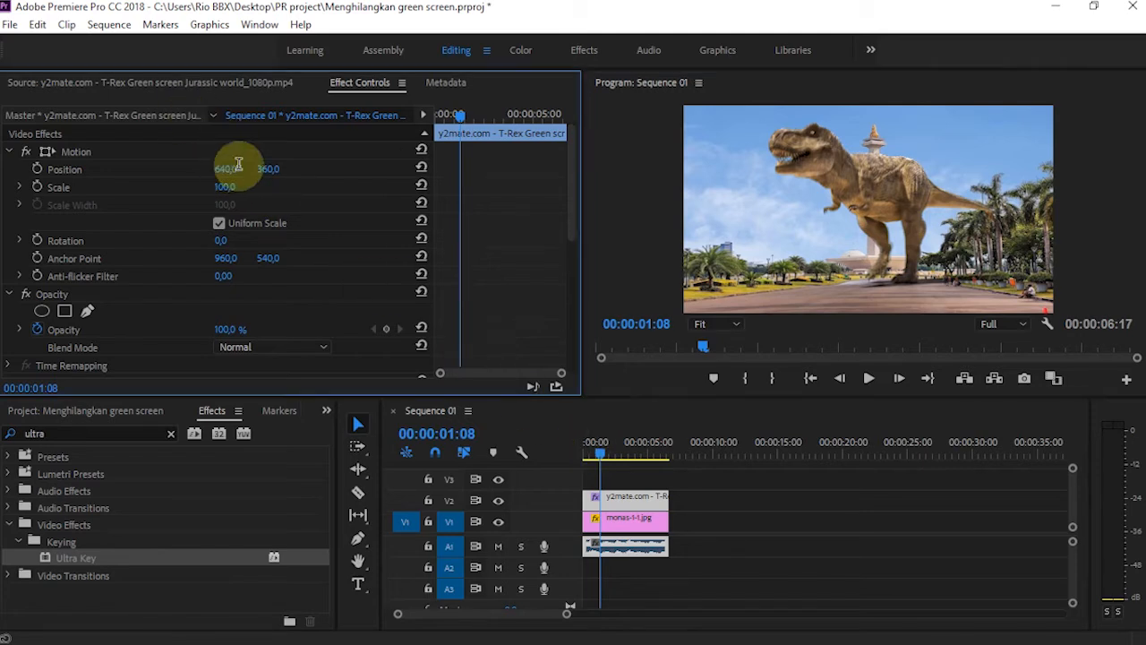
{"action": "left_click_drag", "start_coordinate": [268, 169], "coordinate": [342, 169]}
{"action": "left_click", "coordinate": [230, 172]}
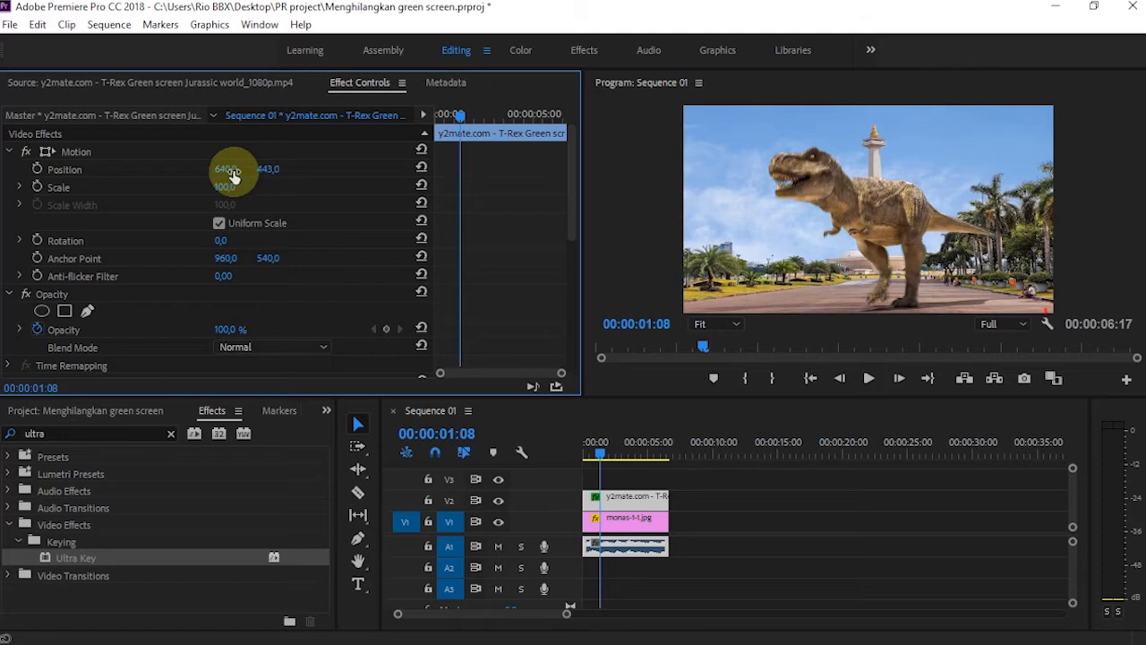
{"action": "left_click_drag", "start_coordinate": [230, 170], "coordinate": [570, 169]}
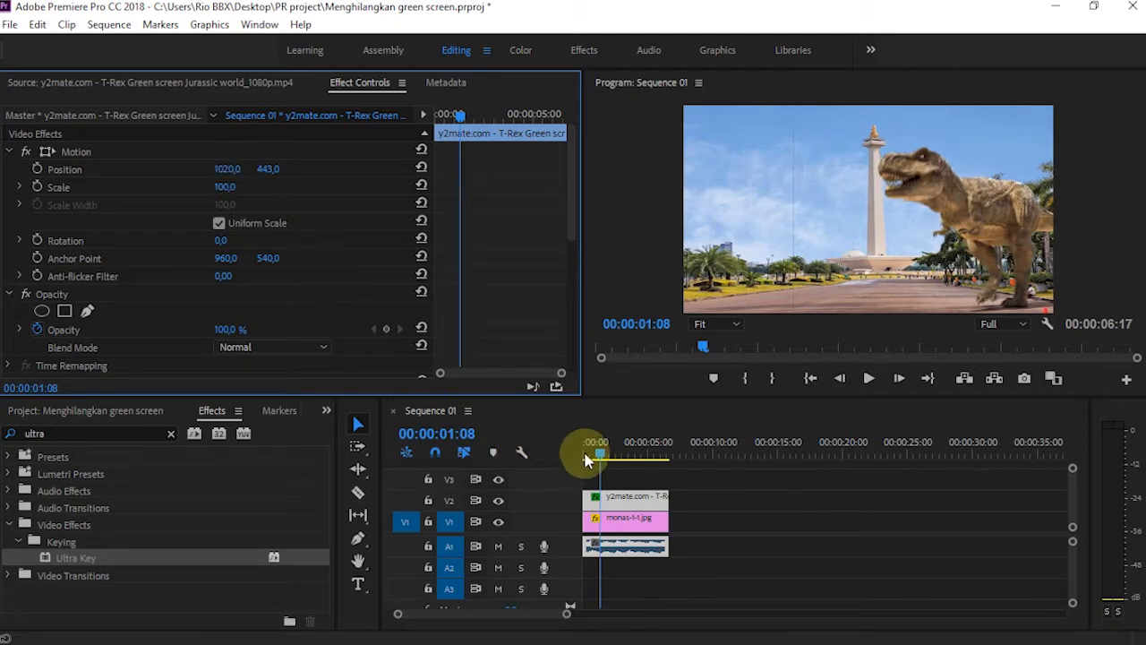
Turn on Position and Scale keyframes for the T-Rex clip at 00:00:00:00
{"action": "left_click_drag", "start_coordinate": [602, 459], "coordinate": [545, 463]}
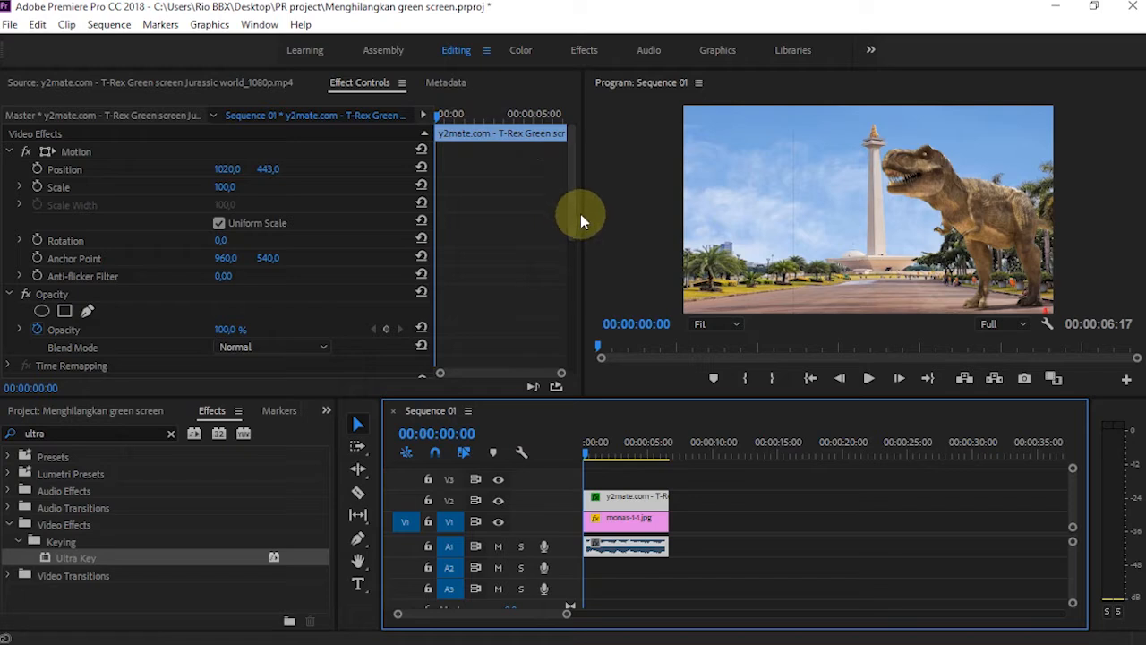
{"action": "left_click", "coordinate": [37, 187]}
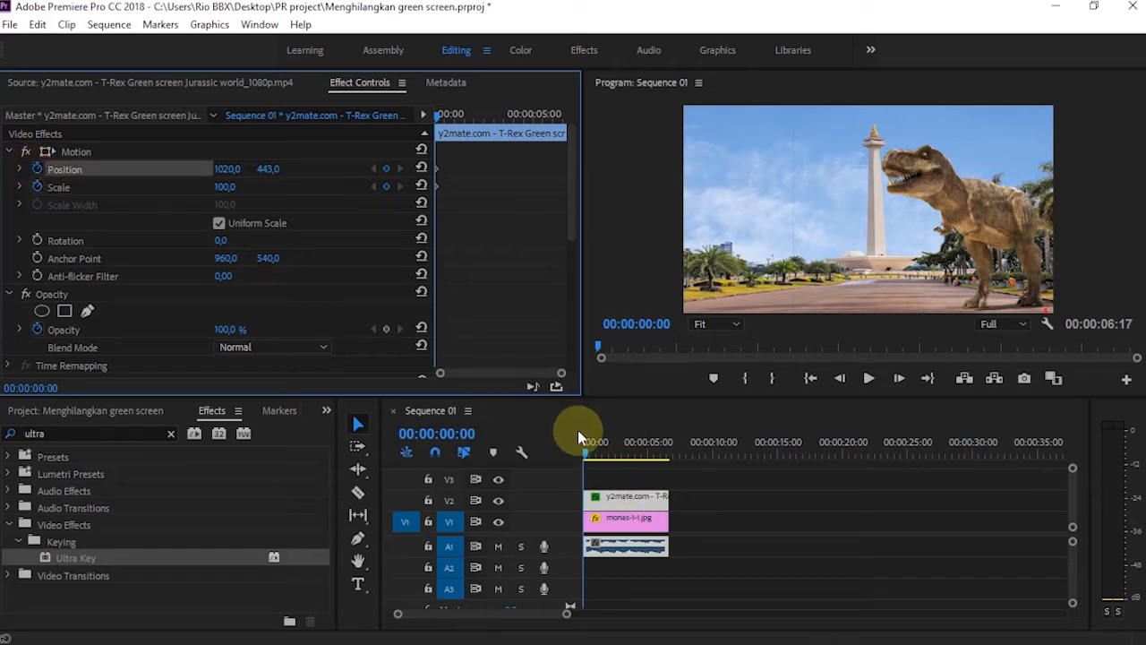
Add end keyframes to the T-Rex clip at 00:00:06:16 with Position -641, 443 and Scale 181
{"action": "left_click", "coordinate": [587, 456]}
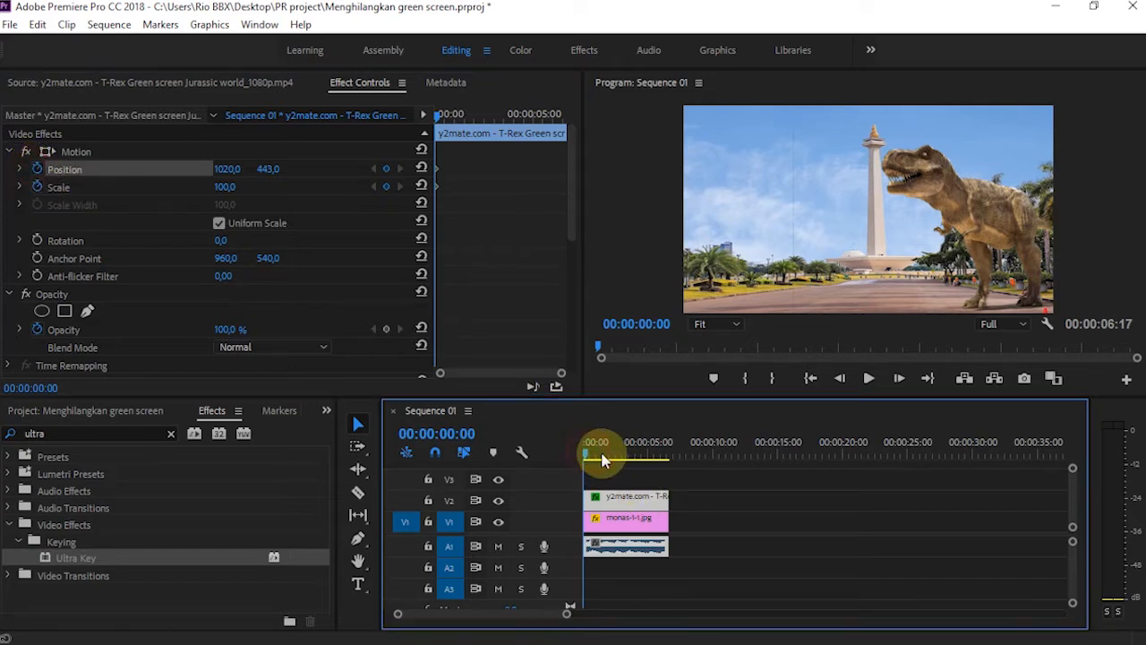
{"action": "left_click_drag", "start_coordinate": [602, 460], "coordinate": [668, 456]}
{"action": "left_click", "coordinate": [573, 125]}
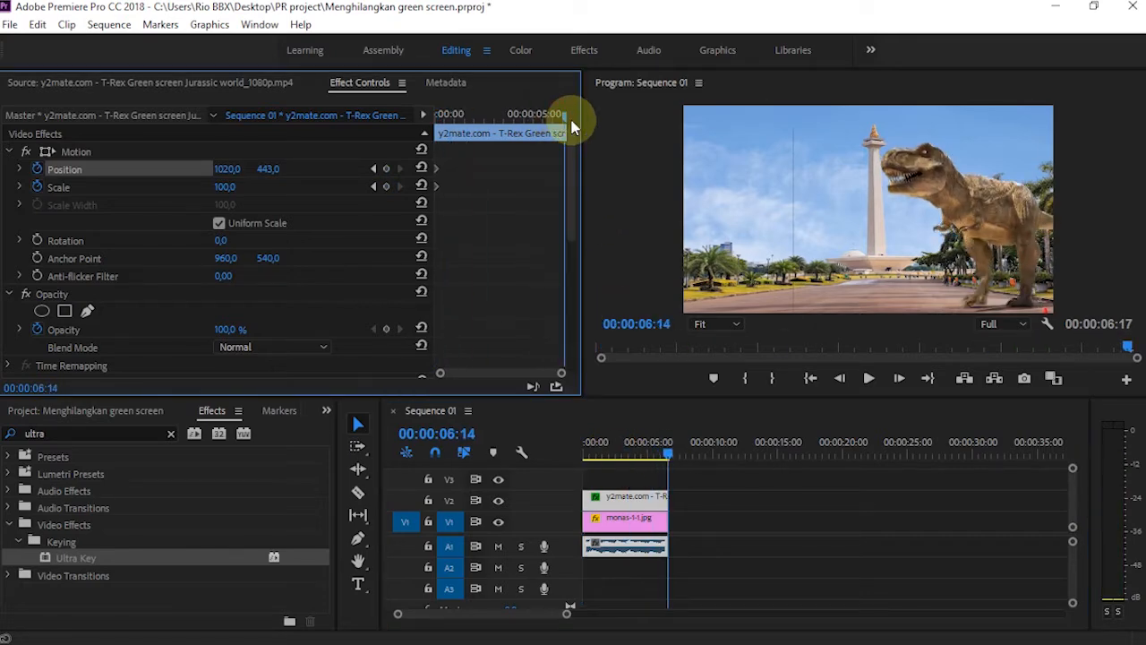
{"action": "left_click_drag", "start_coordinate": [565, 116], "coordinate": [565, 117]}
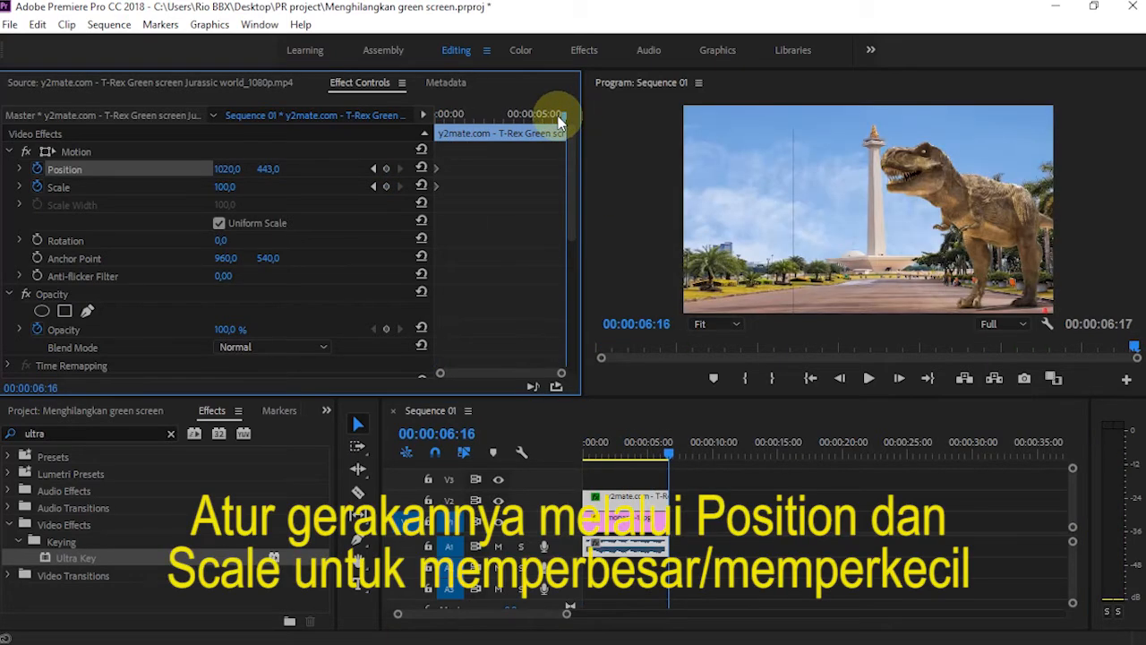
{"action": "left_click", "coordinate": [385, 169]}
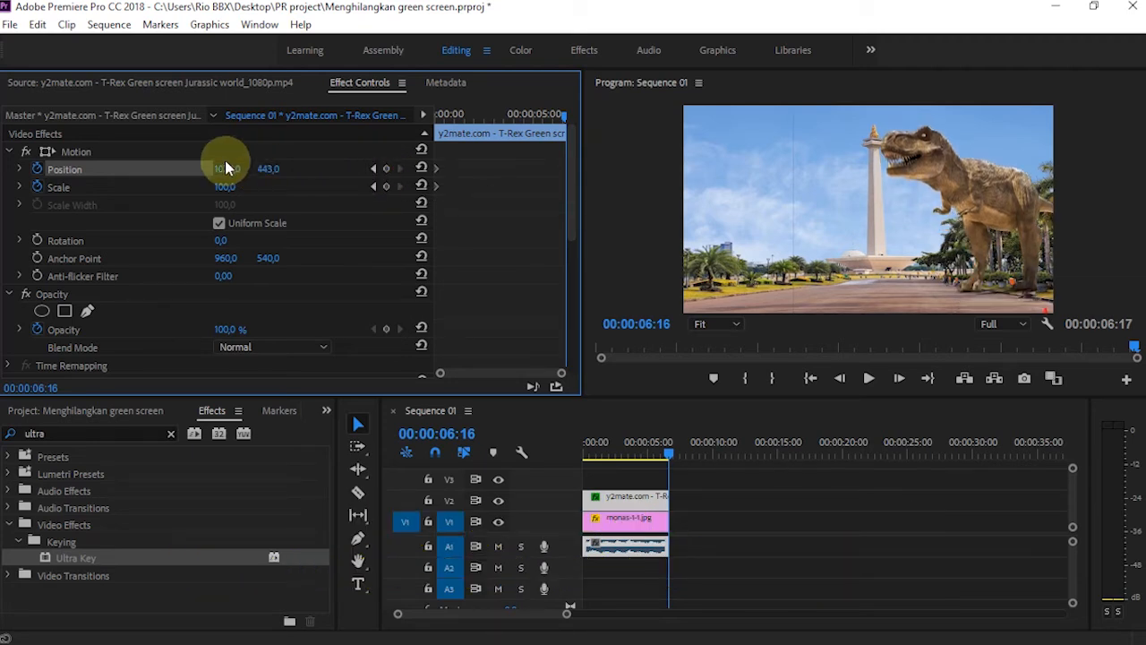
{"action": "mouse_move", "coordinate": [227, 170]}
{"action": "left_mouse_down"}
{"action": "mouse_move", "coordinate": [18, 169]}
{"action": "mouse_move", "coordinate": [295, 153]}
{"action": "mouse_move", "coordinate": [161, 170]}
{"action": "mouse_move", "coordinate": [240, 170]}
{"action": "left_mouse_up"}
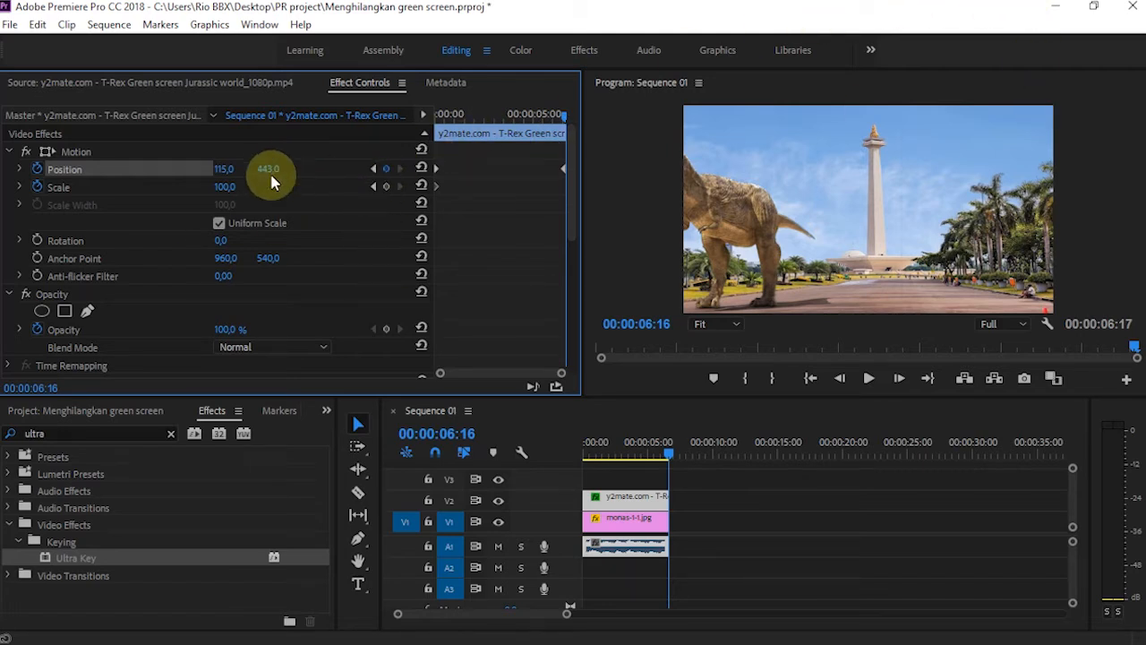
{"action": "left_click_drag", "start_coordinate": [223, 169], "coordinate": [125, 169]}
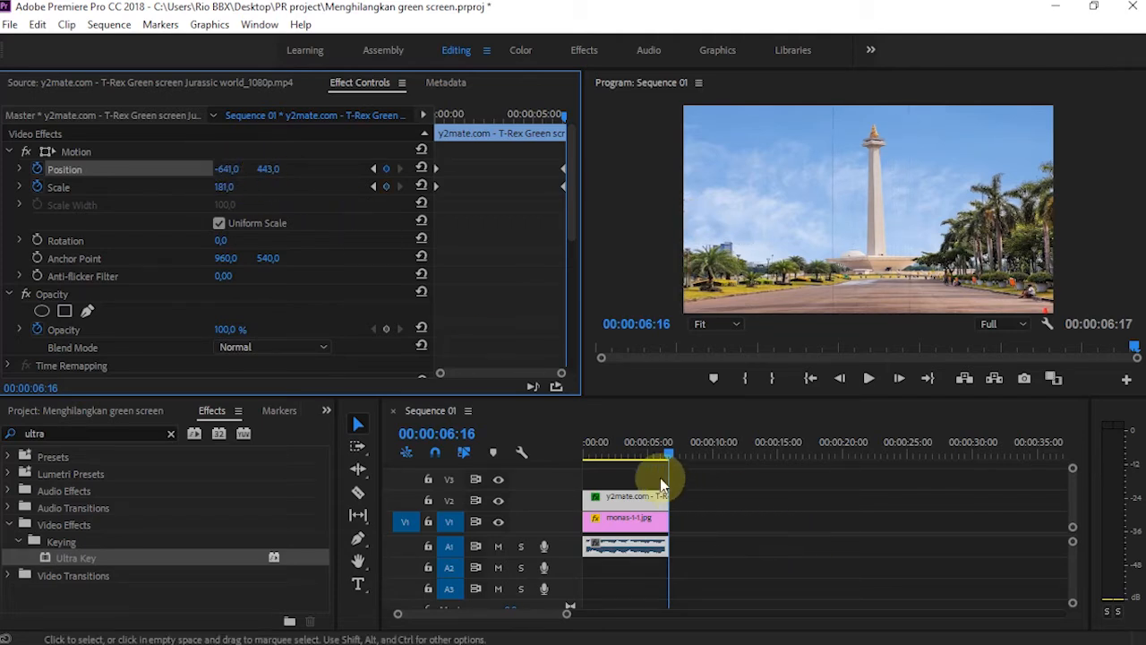
Play the sequence from the start to check the T-Rex's movement and growth across the frame
{"action": "left_click", "coordinate": [585, 442]}
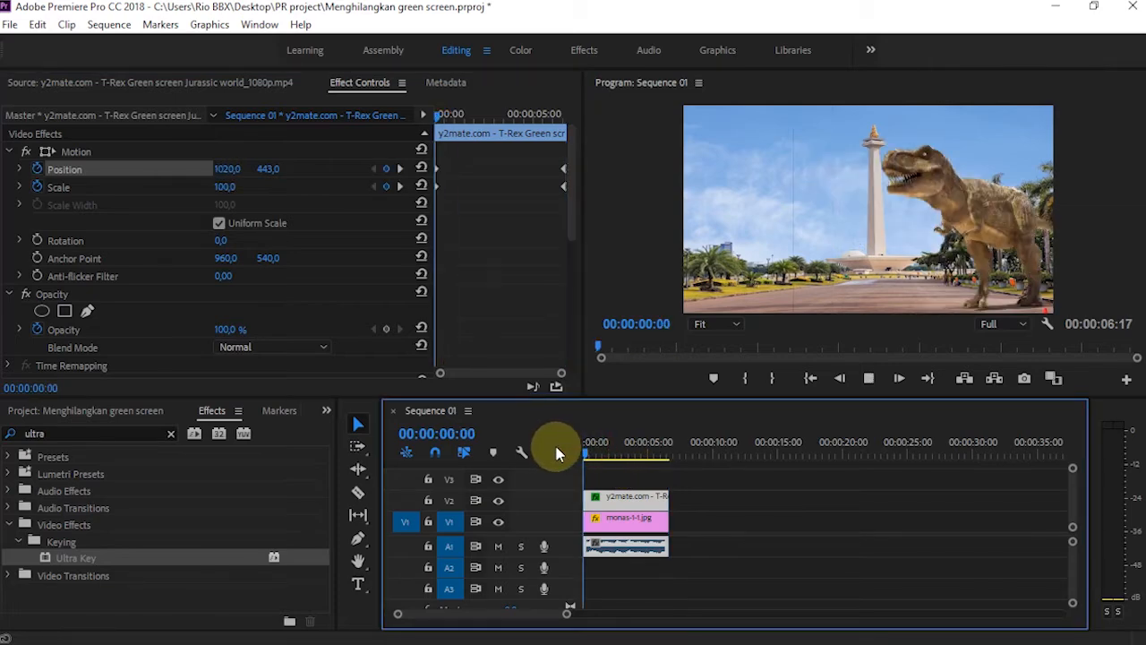
{"action": "key", "text": "space"}
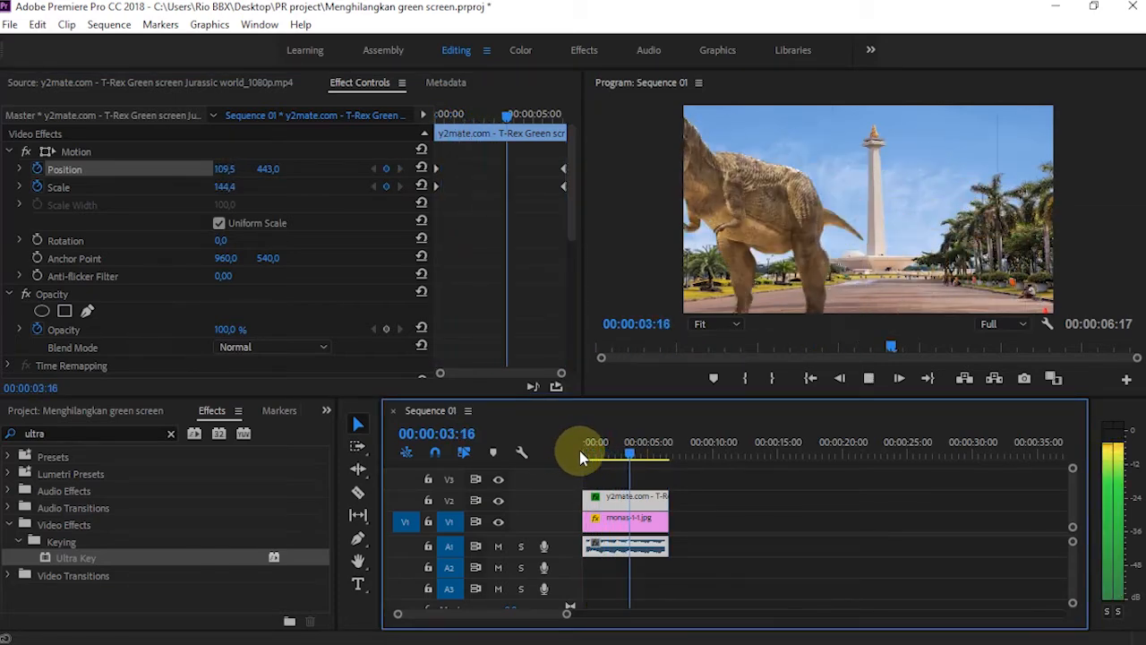
{"action": "key", "text": "space"}
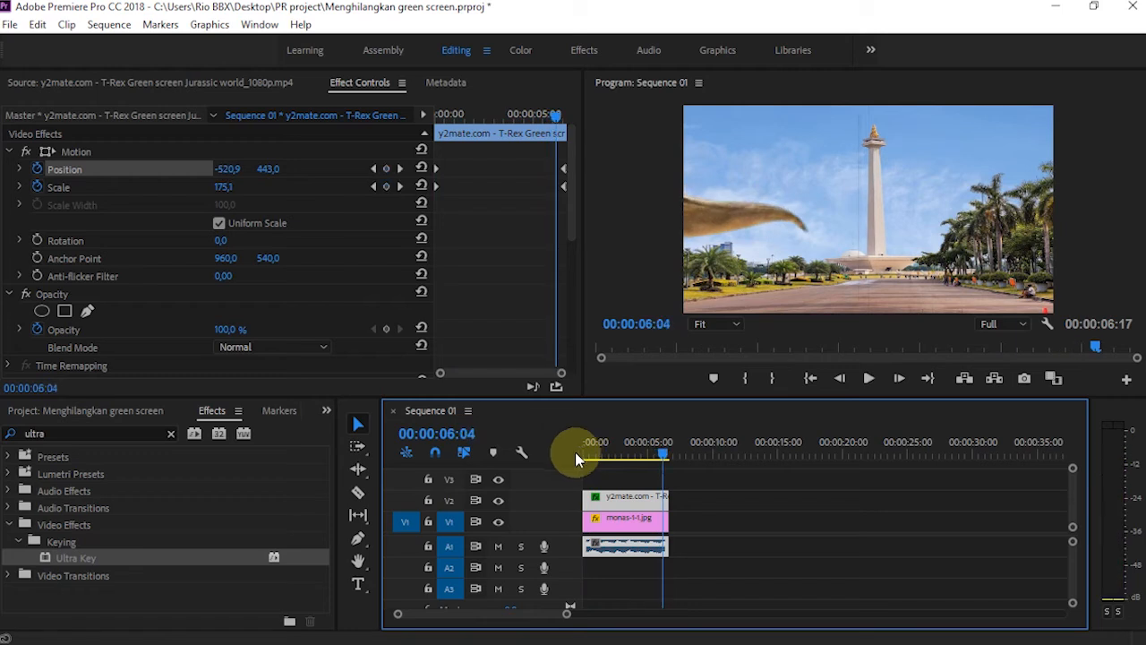
At 00:00:04:09, set Ultra Key's Matte Generation to Tolerance 62 and Shadow 0, and return the playhead to the sequence start
{"action": "left_click_drag", "start_coordinate": [575, 452], "coordinate": [643, 461]}
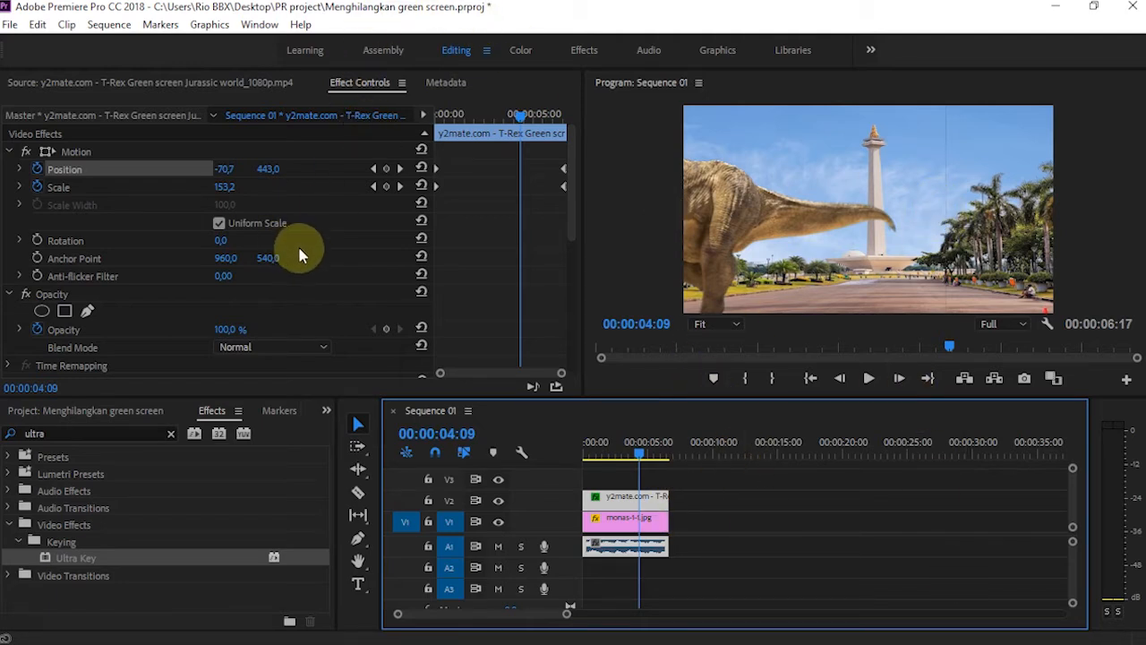
{"action": "scroll", "coordinate": [300, 255], "scroll_direction": "down", "scroll_amount": 6}
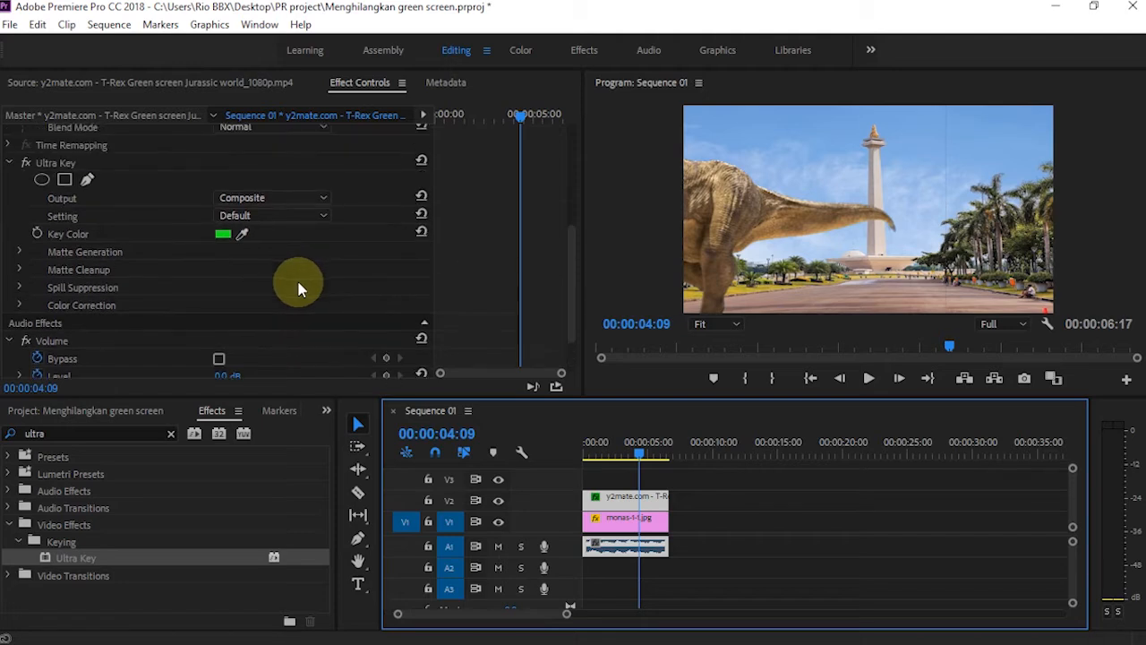
{"action": "scroll", "coordinate": [108, 274], "scroll_direction": "up", "scroll_amount": 1}
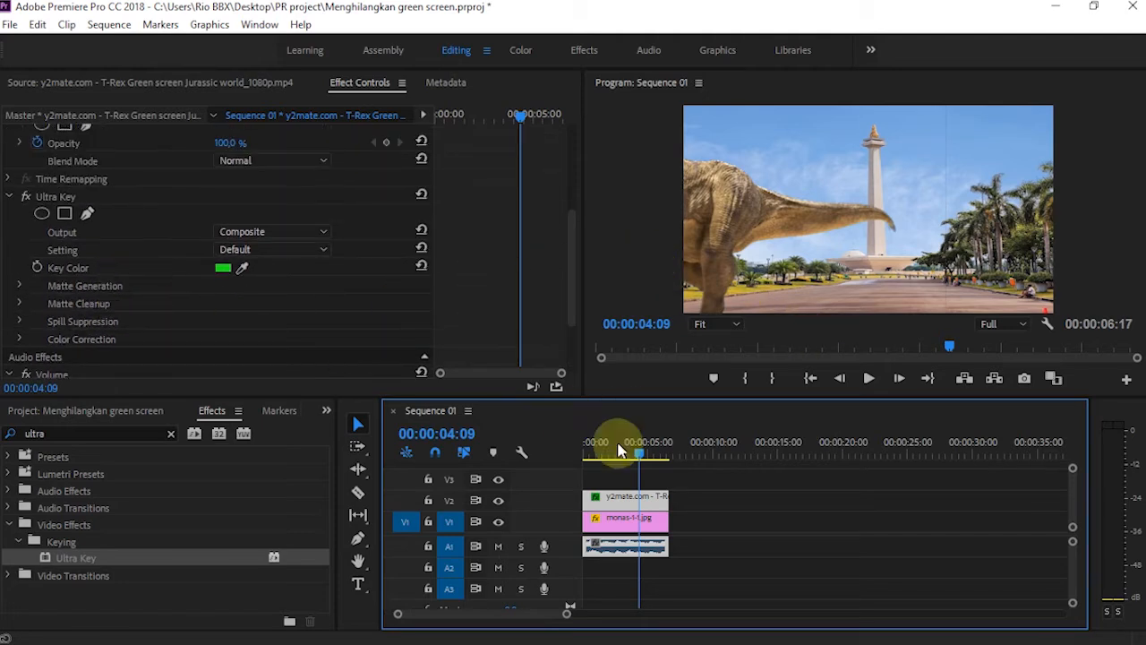
{"action": "left_click", "coordinate": [67, 196]}
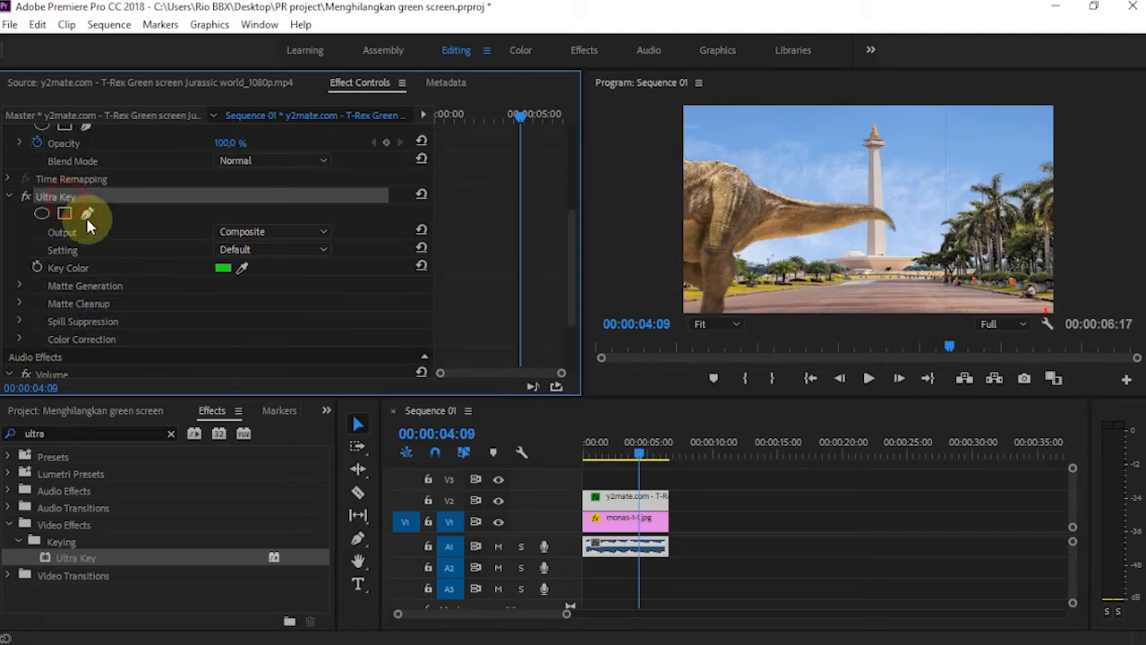
{"action": "scroll", "coordinate": [56, 296], "scroll_direction": "down", "scroll_amount": 1}
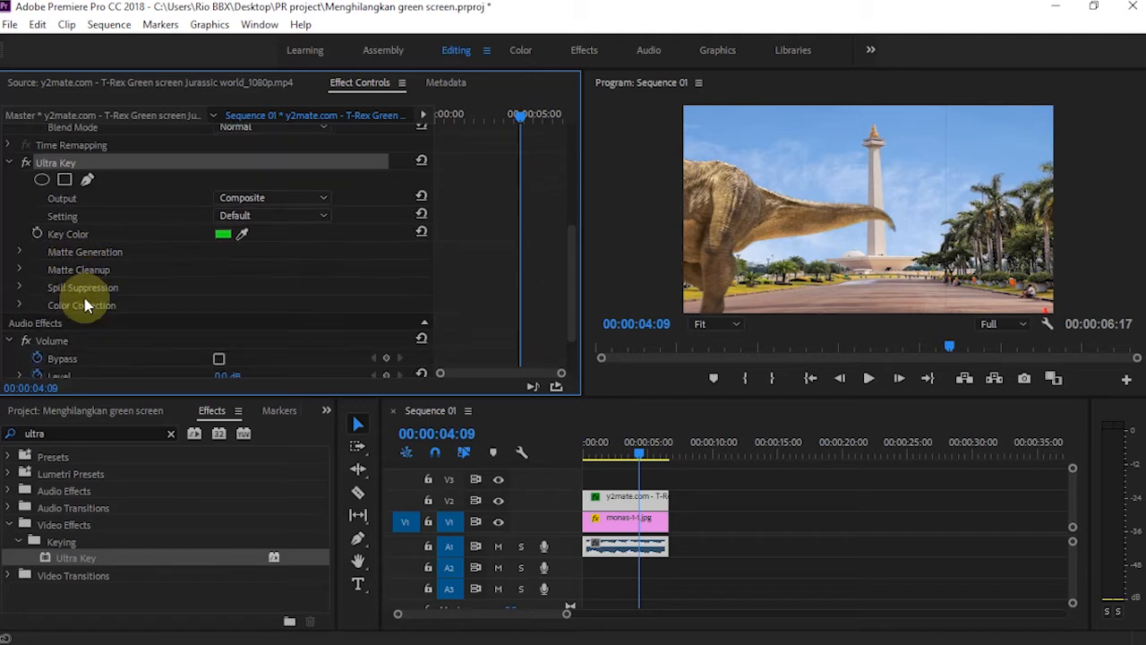
{"action": "left_click", "coordinate": [22, 253]}
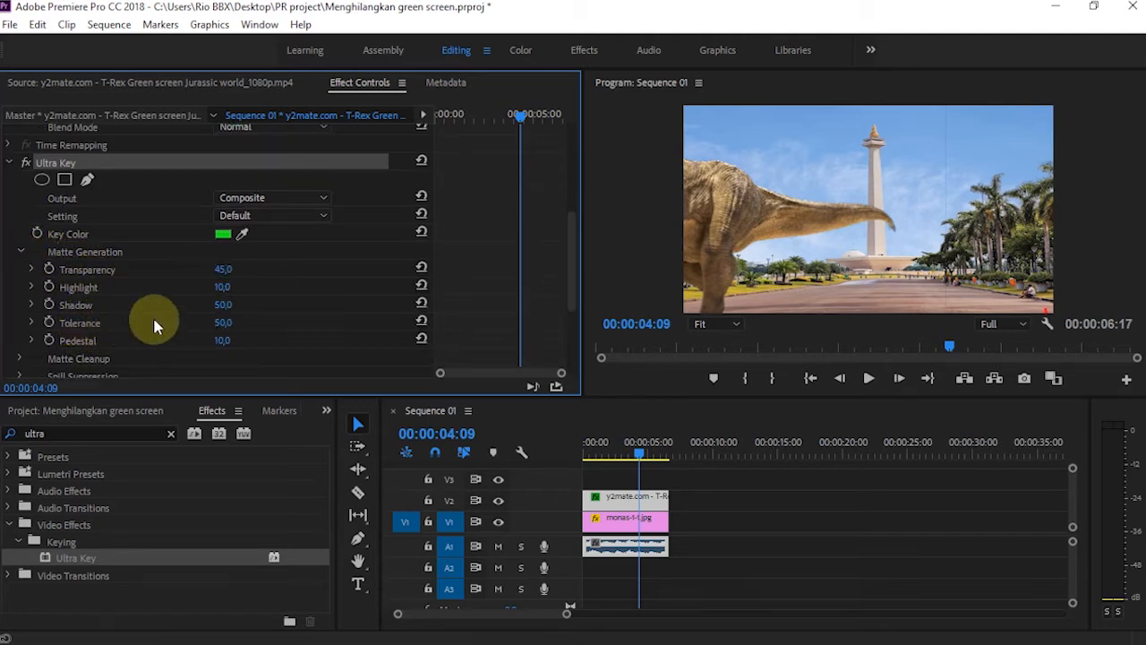
{"action": "left_click_drag", "start_coordinate": [218, 325], "coordinate": [196, 325]}
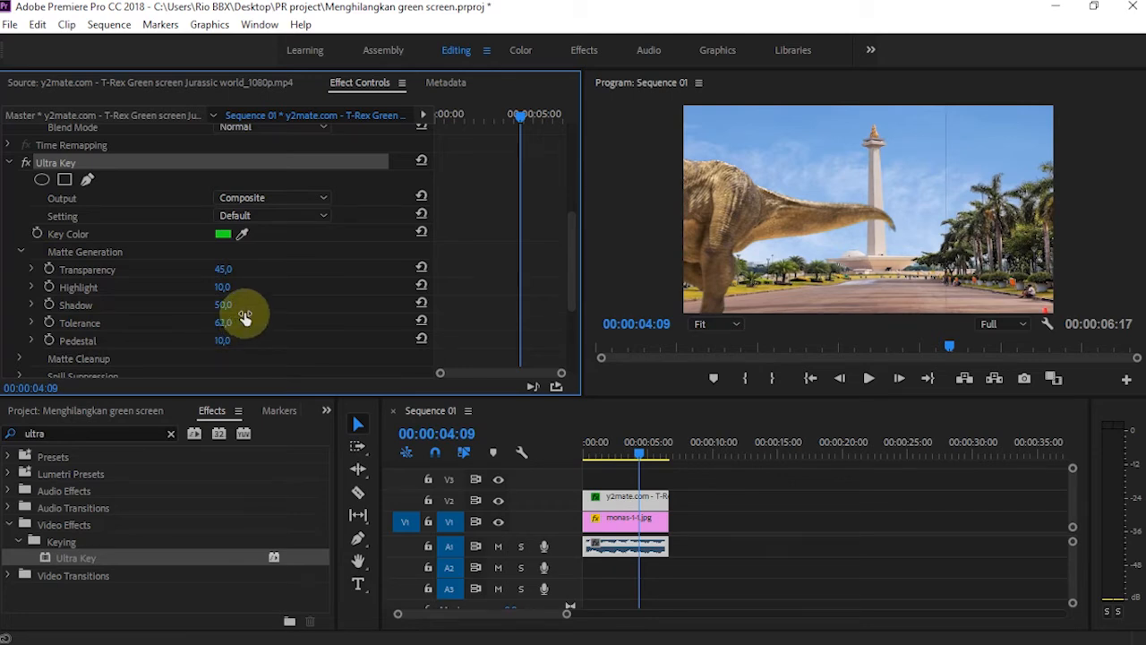
{"action": "left_click_drag", "start_coordinate": [245, 318], "coordinate": [244, 318]}
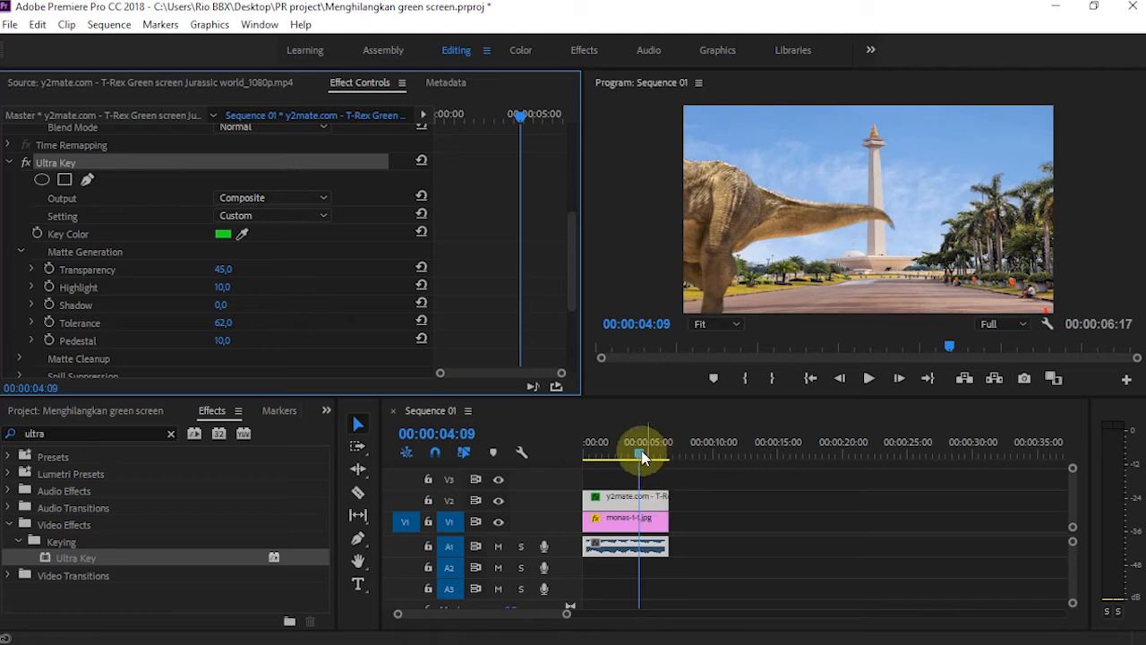
{"action": "left_click_drag", "start_coordinate": [639, 457], "coordinate": [573, 452]}
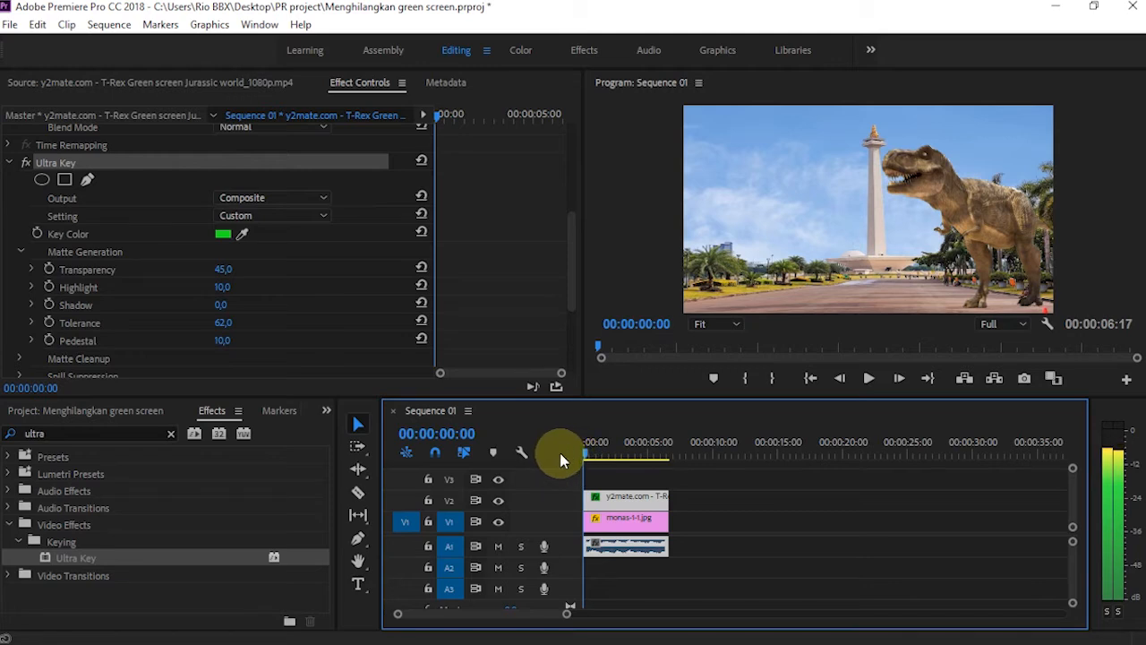
Set the T-Rex clip's starting Scale keyframe at 00:00:00:00 to 111
{"action": "left_click_drag", "start_coordinate": [578, 457], "coordinate": [557, 467]}
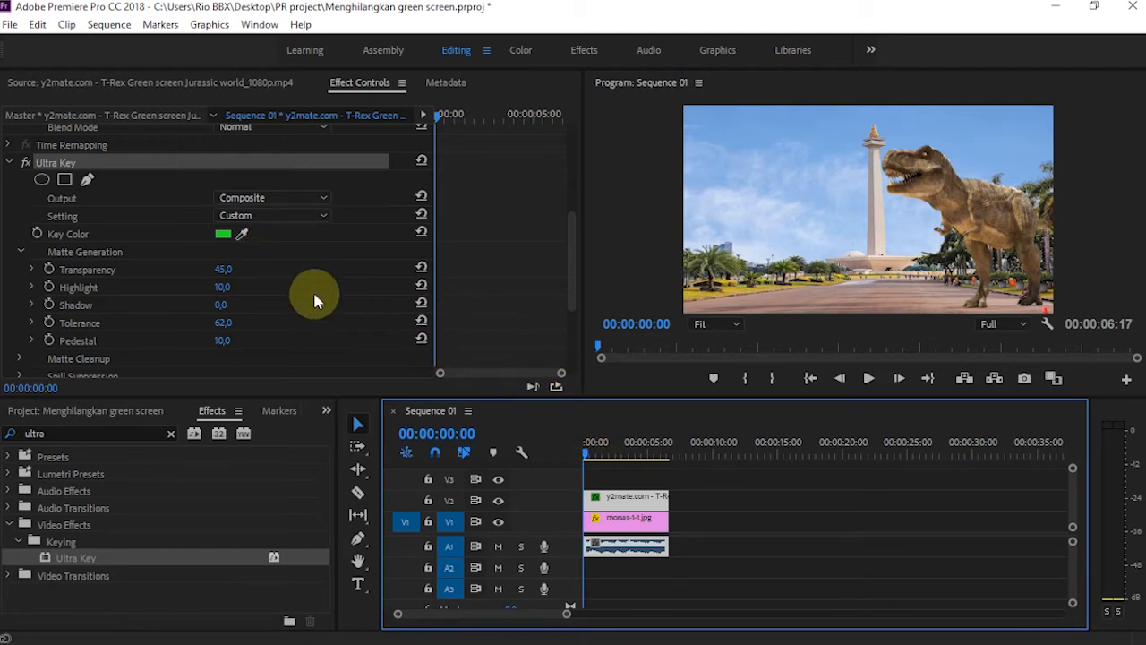
{"action": "mouse_move", "coordinate": [587, 452]}
{"action": "left_mouse_down"}
{"action": "mouse_move", "coordinate": [638, 462]}
{"action": "mouse_move", "coordinate": [584, 455]}
{"action": "left_mouse_up"}
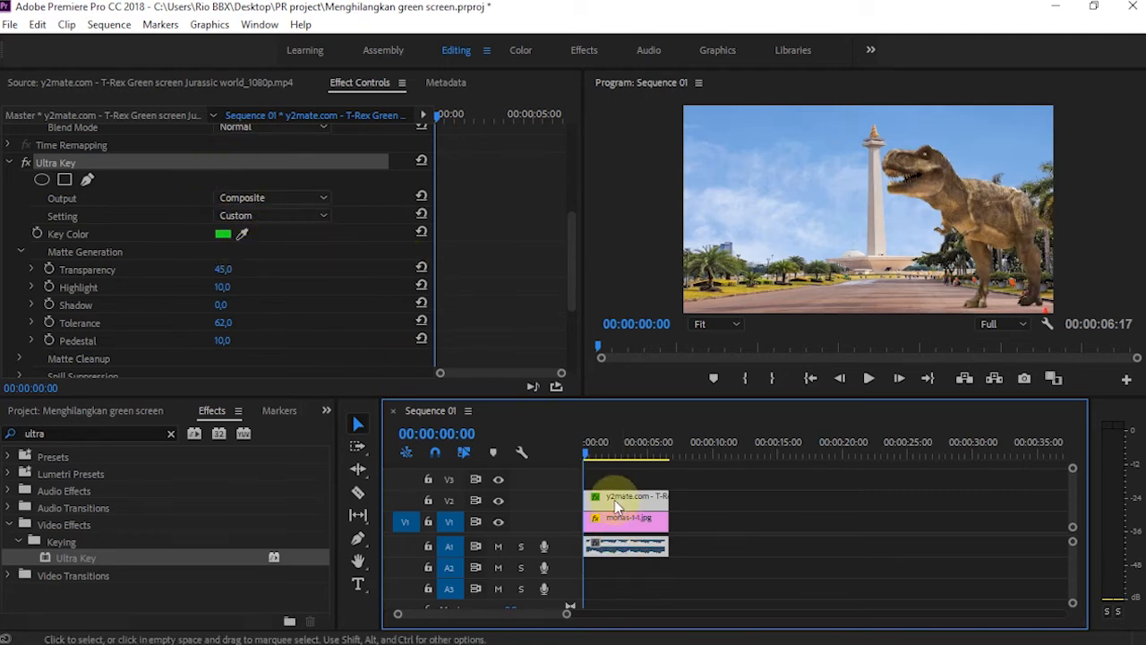
{"action": "scroll", "coordinate": [76, 242], "scroll_direction": "up", "scroll_amount": 6}
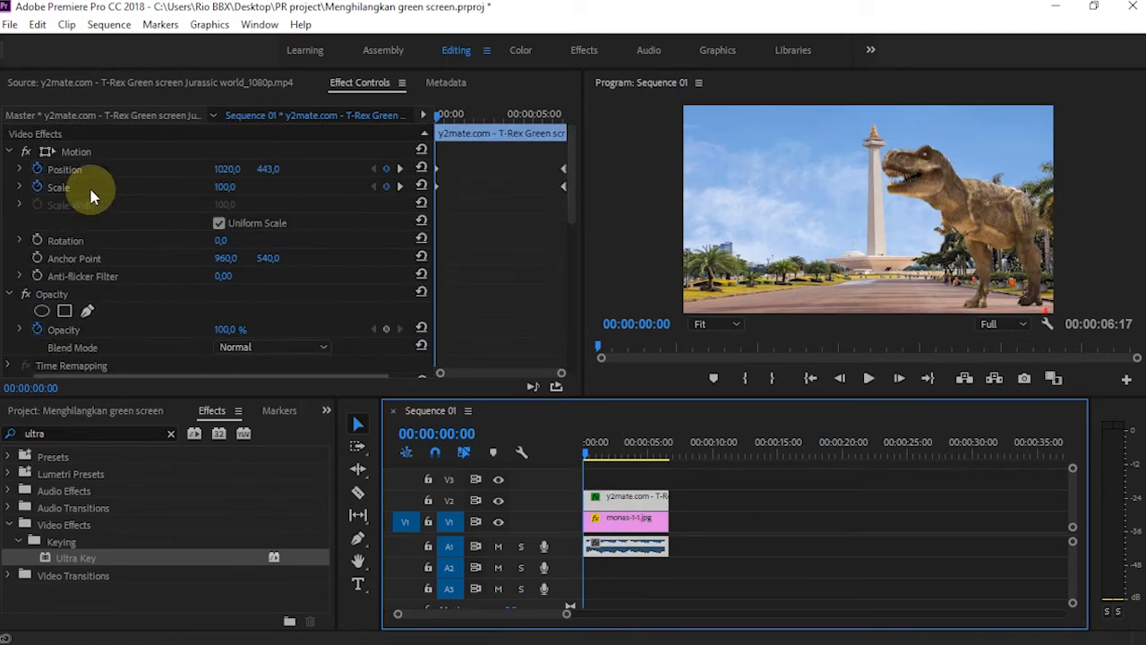
{"action": "left_click_drag", "start_coordinate": [223, 186], "coordinate": [235, 186]}
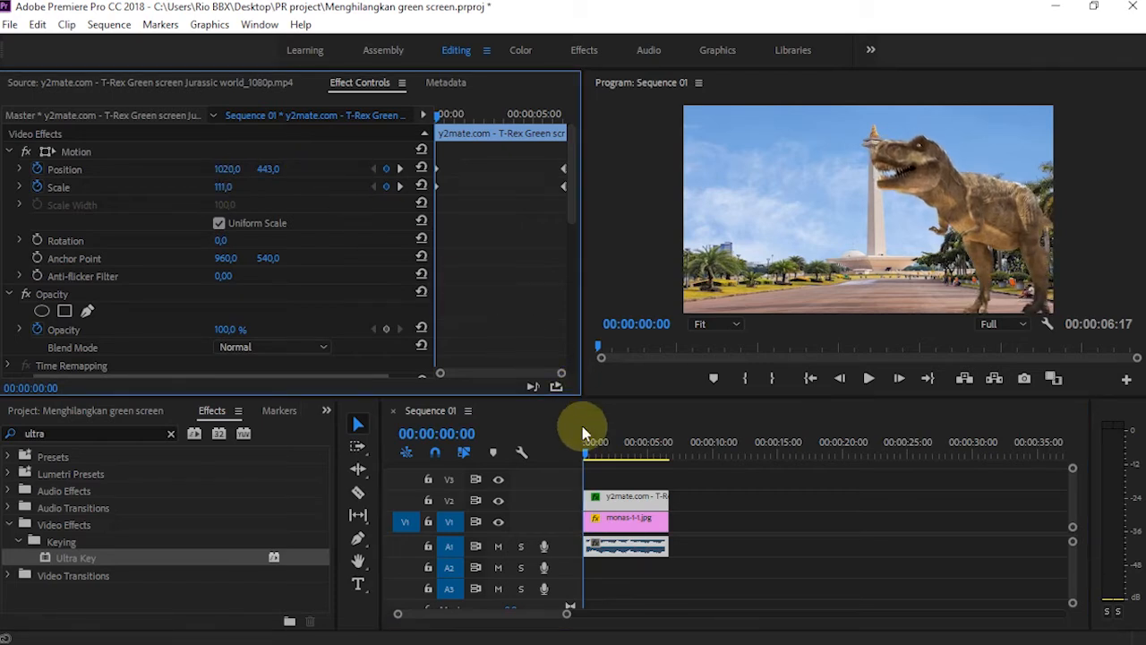
Change the T-Rex clip's end keyframes at 00:00:06:16 to Position -719, 443 and Scale 208, and move the playhead to 00:00:01:17
{"action": "left_click_drag", "start_coordinate": [541, 115], "coordinate": [567, 116]}
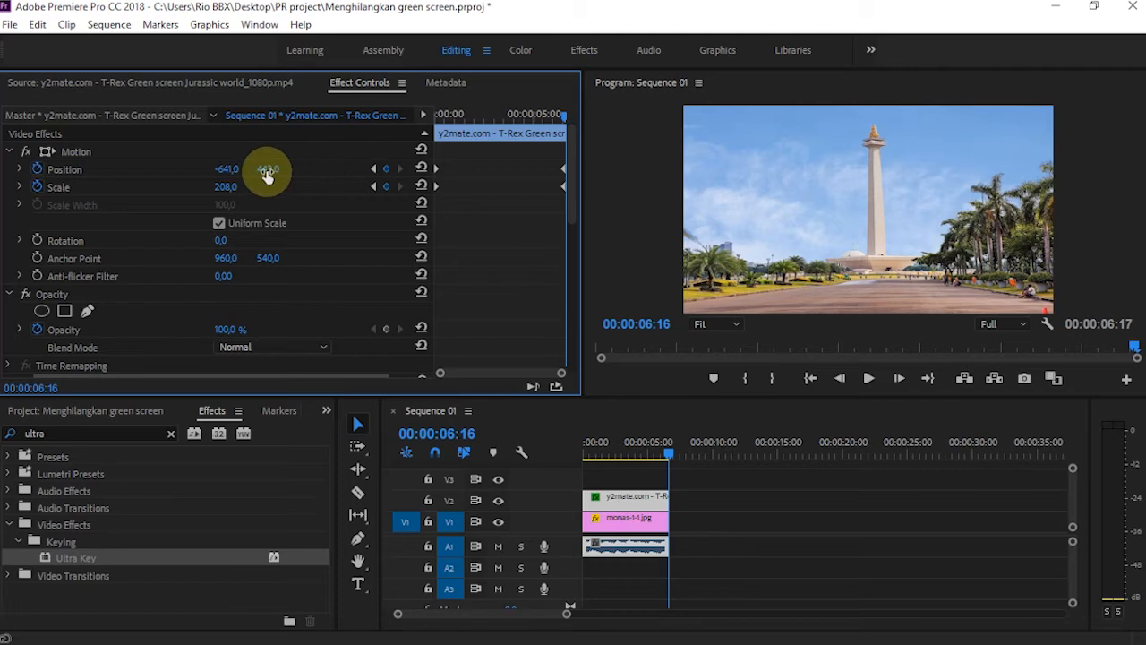
{"action": "left_click_drag", "start_coordinate": [225, 169], "coordinate": [208, 170]}
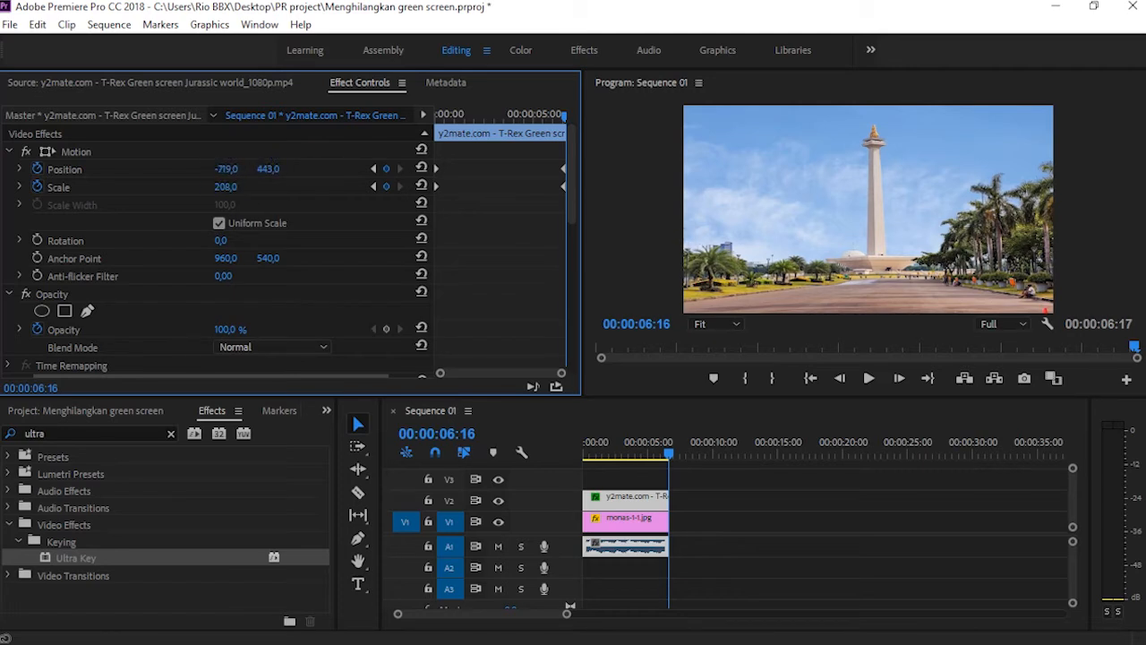
{"action": "left_click", "coordinate": [583, 450]}
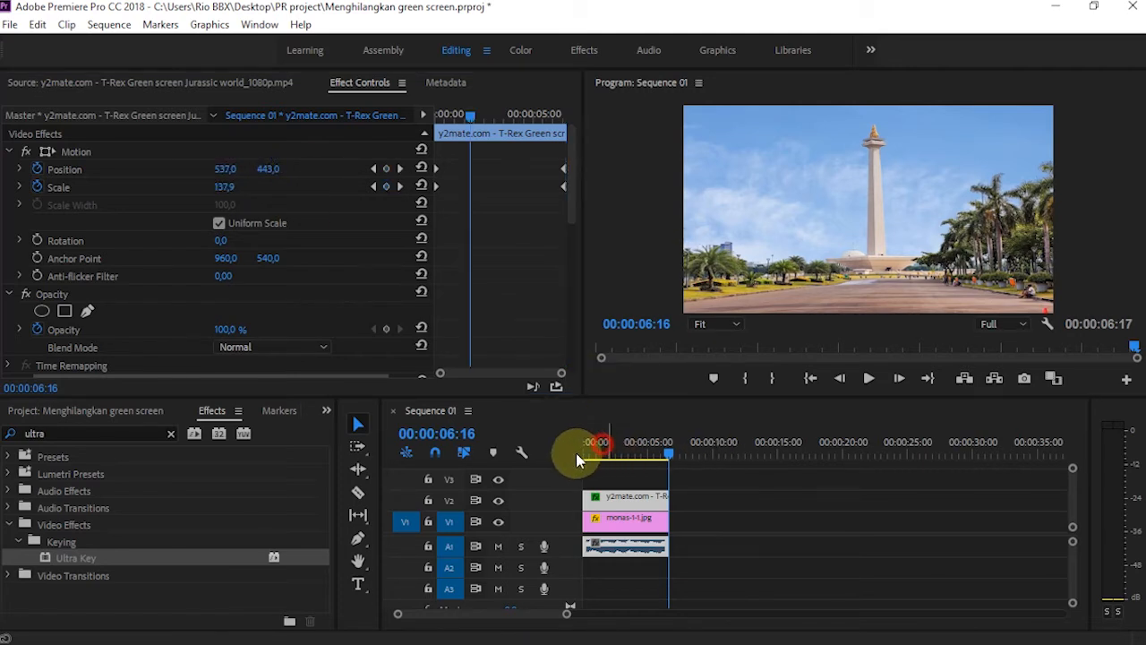
{"action": "left_click_drag", "start_coordinate": [579, 453], "coordinate": [606, 450]}
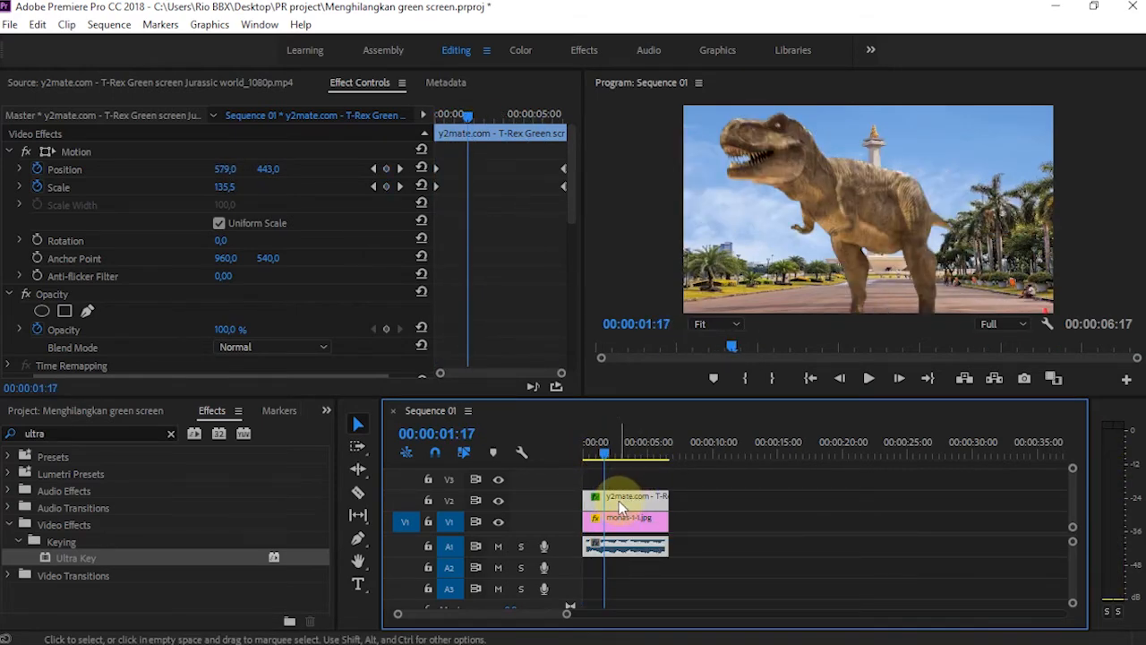
Switch to the Color workspace and bring up the effects list
{"action": "left_click", "coordinate": [520, 50]}
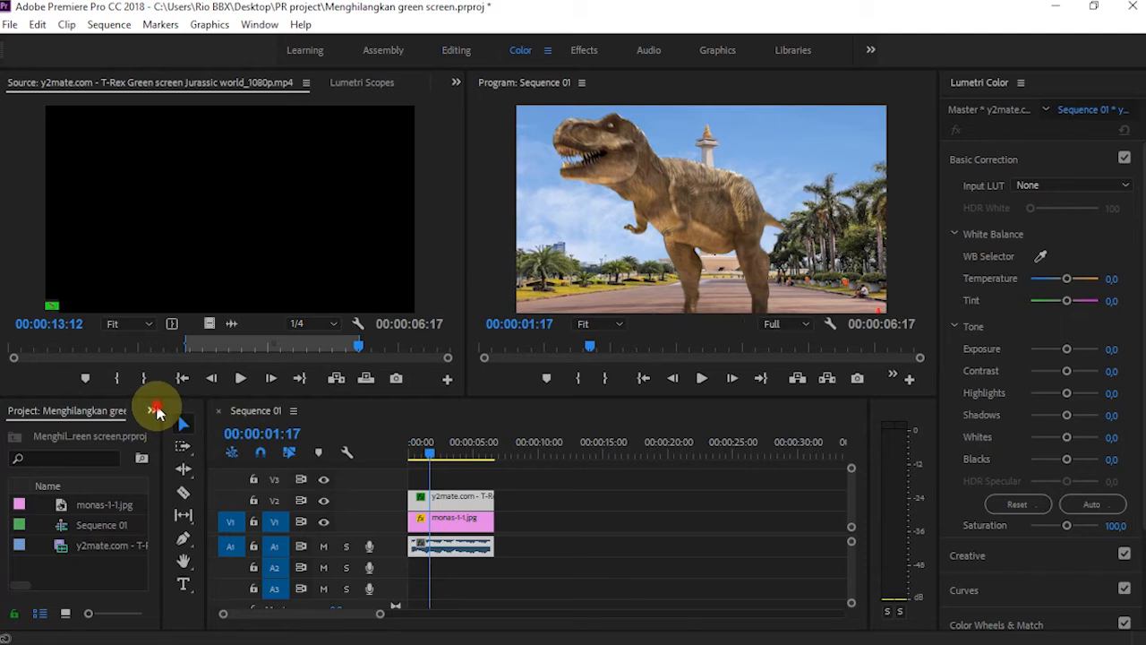
{"action": "left_click", "coordinate": [152, 410]}
{"action": "left_click", "coordinate": [187, 508]}
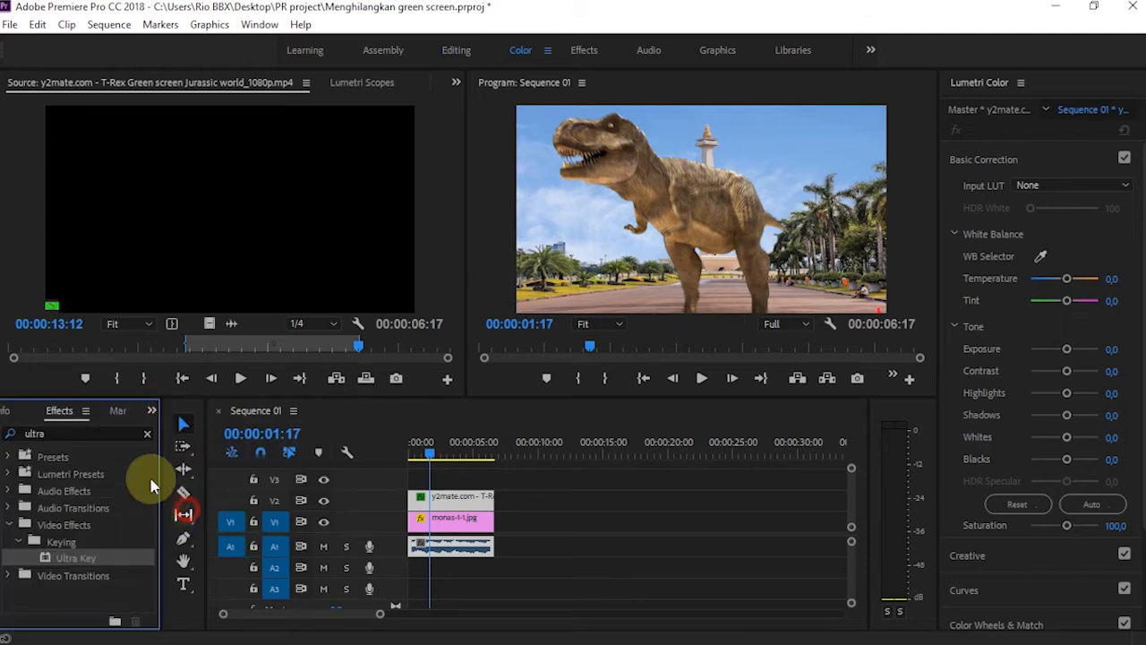
Search the effects for "lumetri col", try to apply Lumetri Color to the T-Rex clip on V2, and reactivate the Selection tool
{"action": "left_click", "coordinate": [74, 433]}
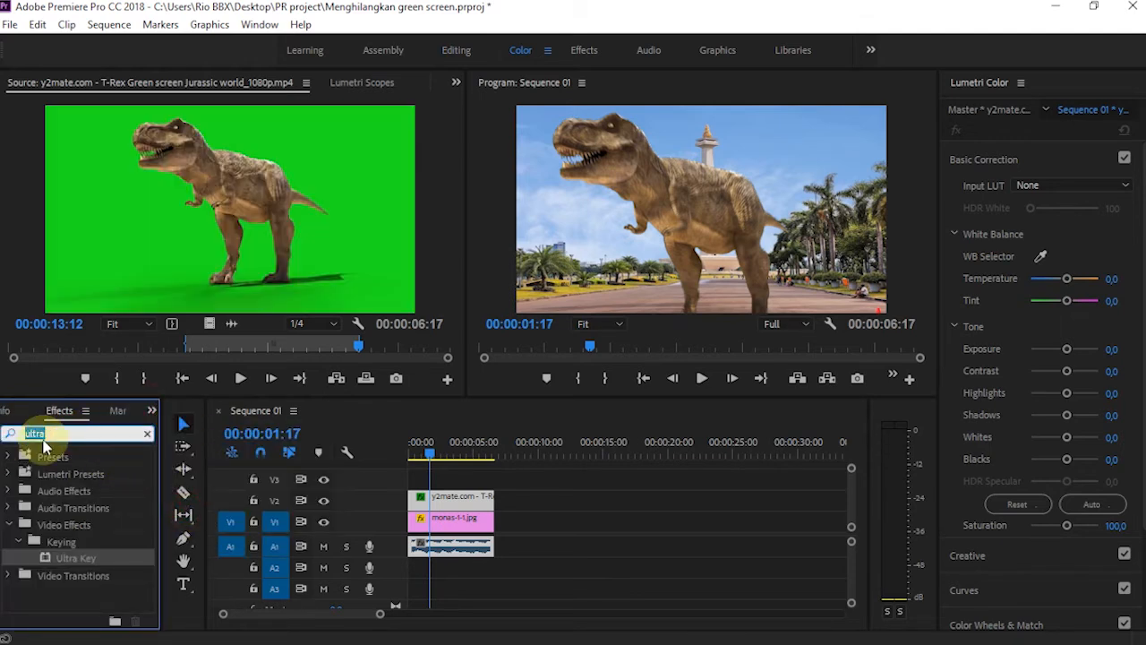
{"action": "type", "text": "lumet"}
{"action": "left_click", "coordinate": [68, 437]}
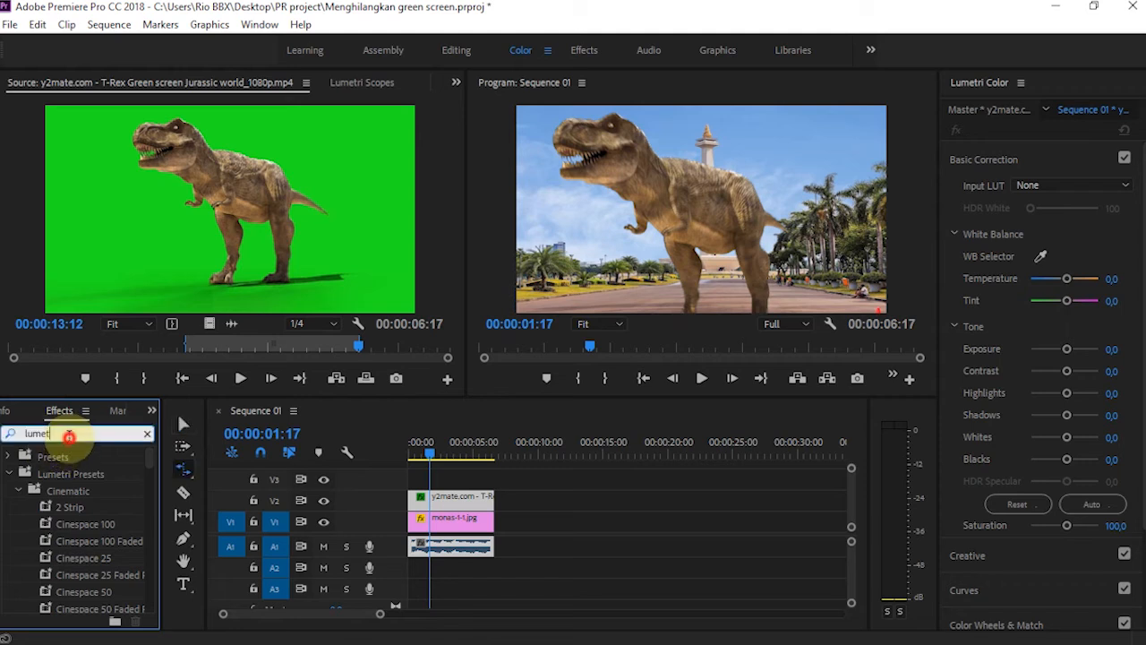
{"action": "type", "text": "ri"}
{"action": "scroll", "coordinate": [63, 474], "scroll_direction": "down", "scroll_amount": 1}
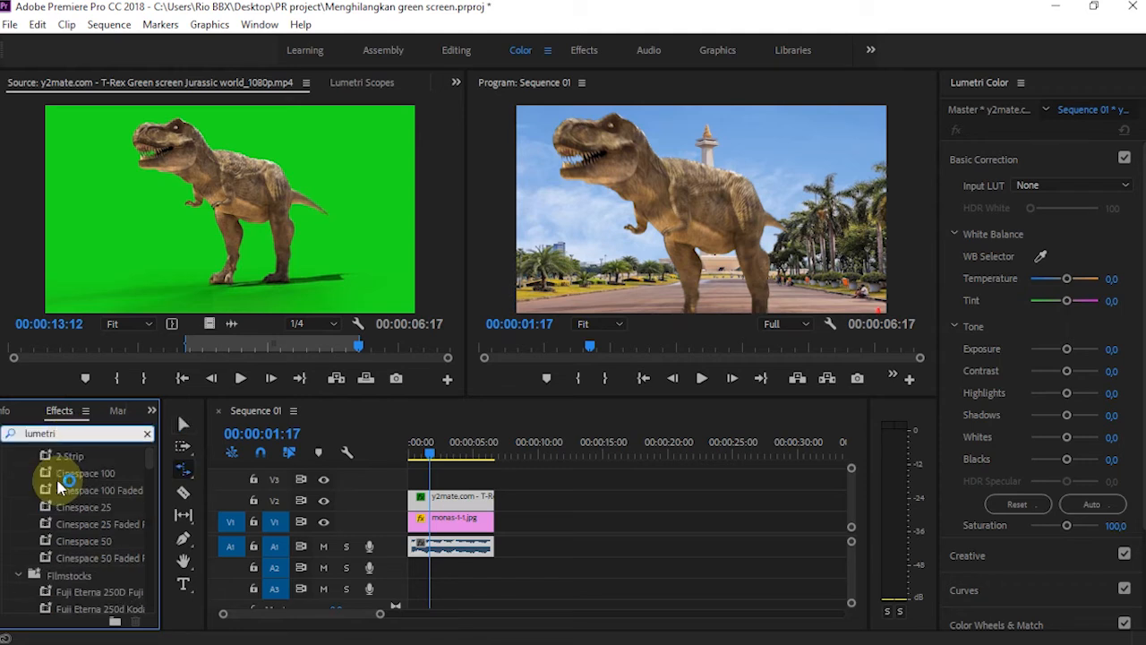
{"action": "scroll", "coordinate": [92, 501], "scroll_direction": "down", "scroll_amount": 2}
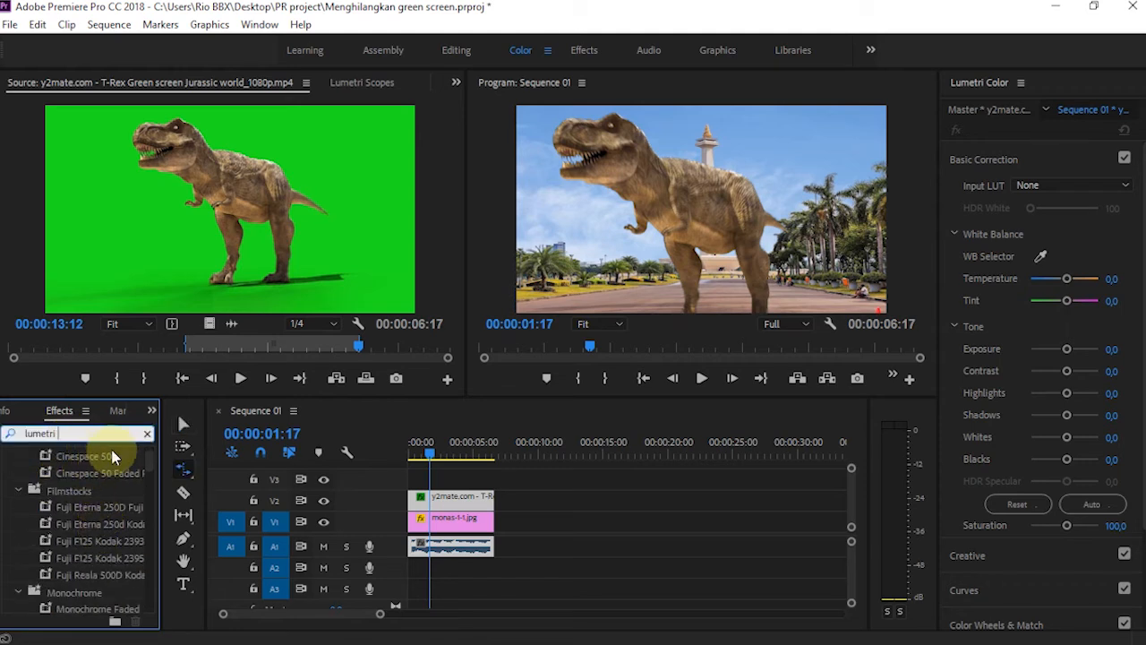
{"action": "type", "text": "col"}
{"action": "left_click", "coordinate": [87, 560]}
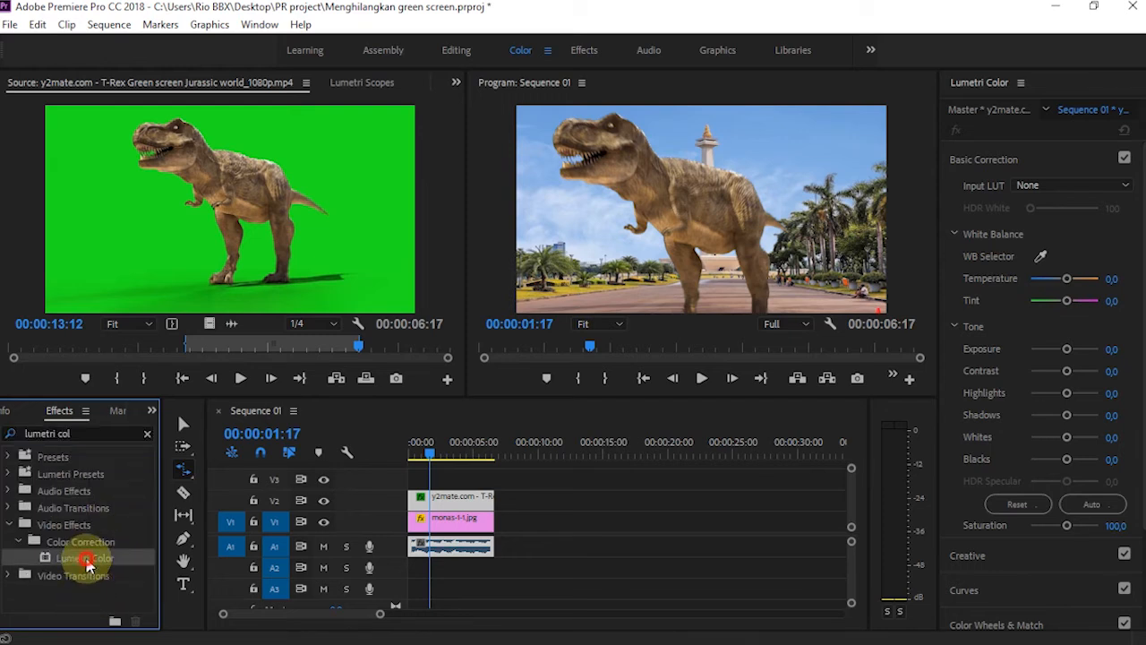
{"action": "left_click_drag", "start_coordinate": [325, 531], "coordinate": [464, 502]}
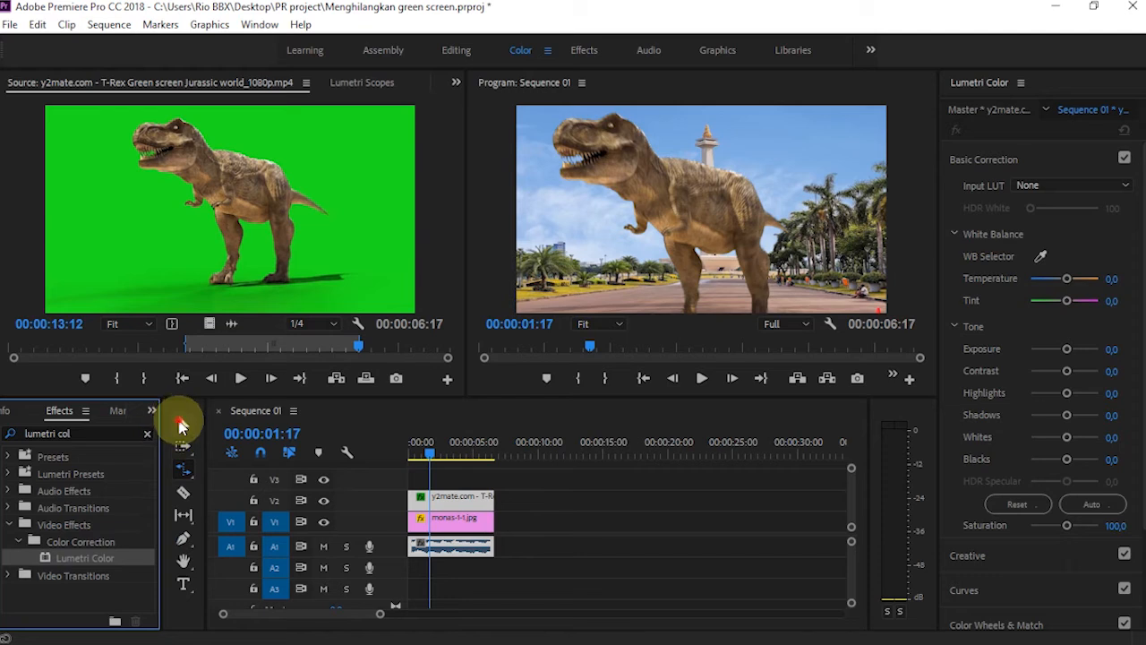
{"action": "left_click", "coordinate": [182, 423]}
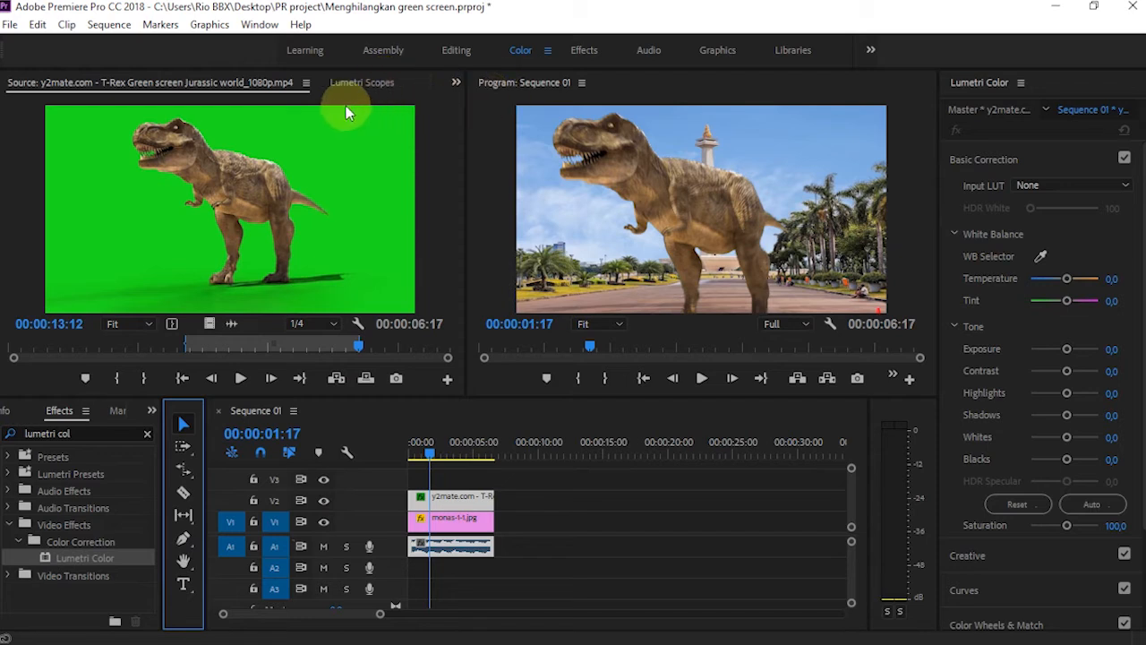
Set the Lumetri Color Temperature of the T-Rex master clip to -25,9
{"action": "left_click", "coordinate": [460, 114]}
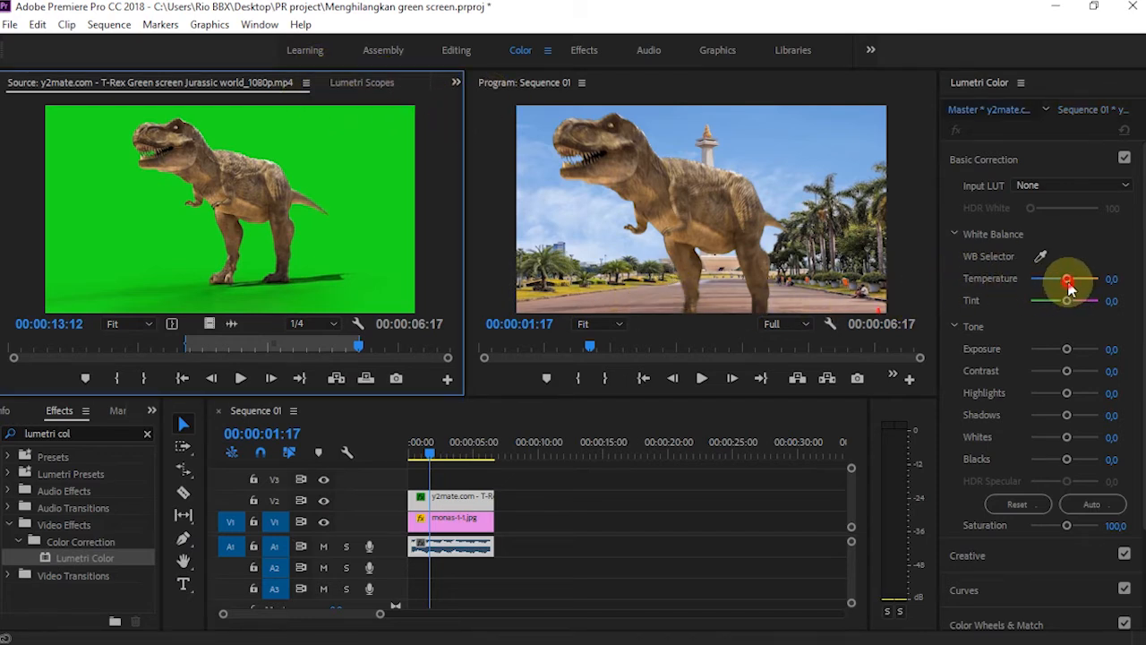
{"action": "mouse_move", "coordinate": [1070, 287]}
{"action": "left_mouse_down"}
{"action": "mouse_move", "coordinate": [1095, 282]}
{"action": "mouse_move", "coordinate": [1085, 285]}
{"action": "left_mouse_up"}
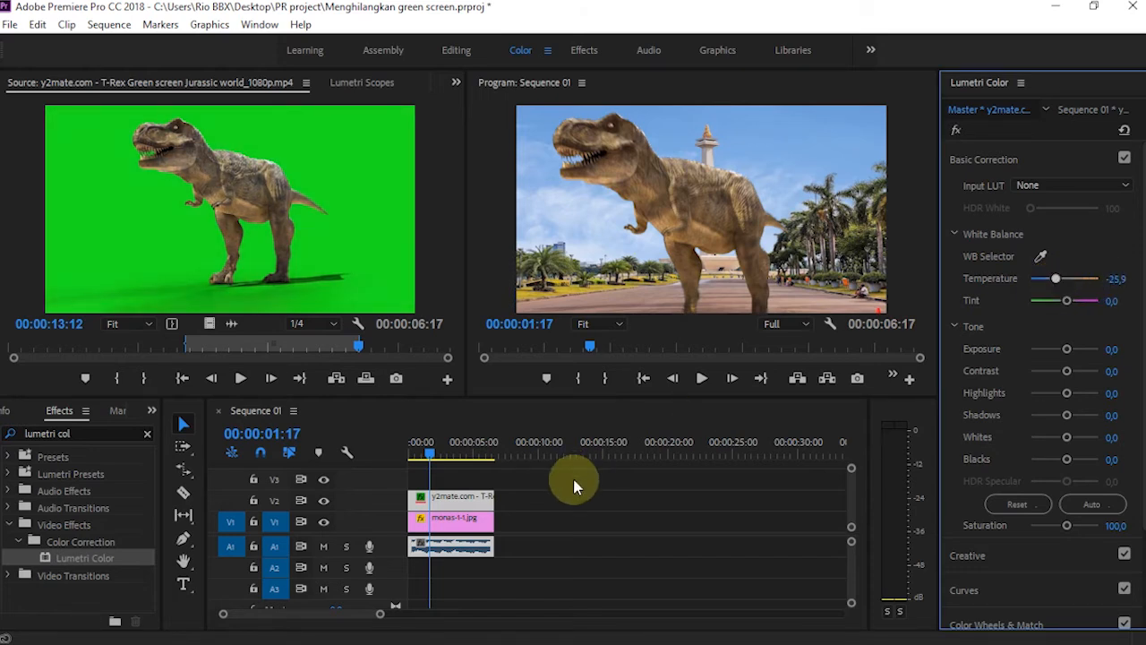
Grade the T-Rex sequence clip with Tint -11,1; Exposure -0,1; Contrast -13,6; Highlights 28,4; Shadows and Whites -8,6; Blacks 11,1, and move the playhead to 00:00:00:18
{"action": "left_click", "coordinate": [440, 498]}
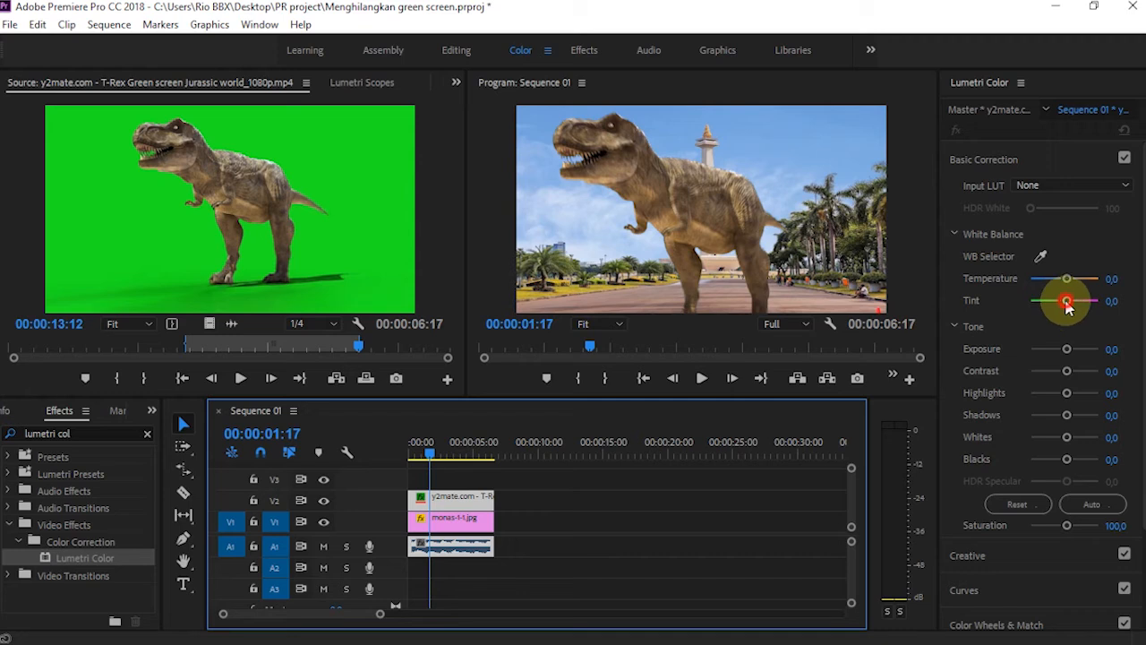
{"action": "left_click_drag", "start_coordinate": [1067, 306], "coordinate": [1066, 376]}
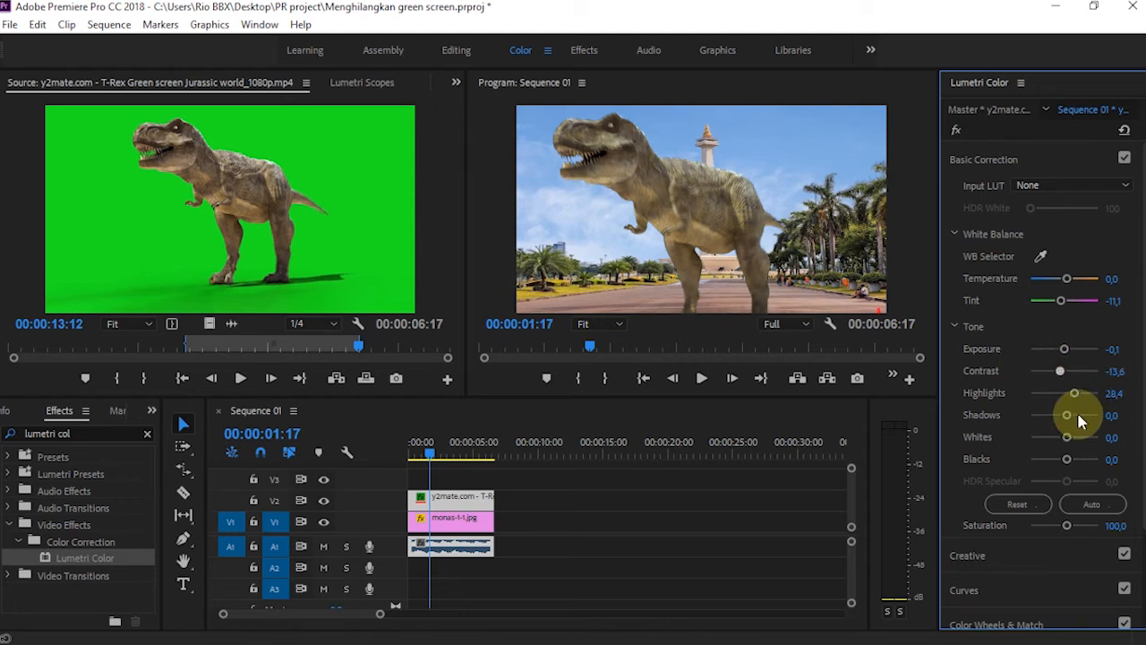
{"action": "left_click_drag", "start_coordinate": [1070, 417], "coordinate": [1069, 459]}
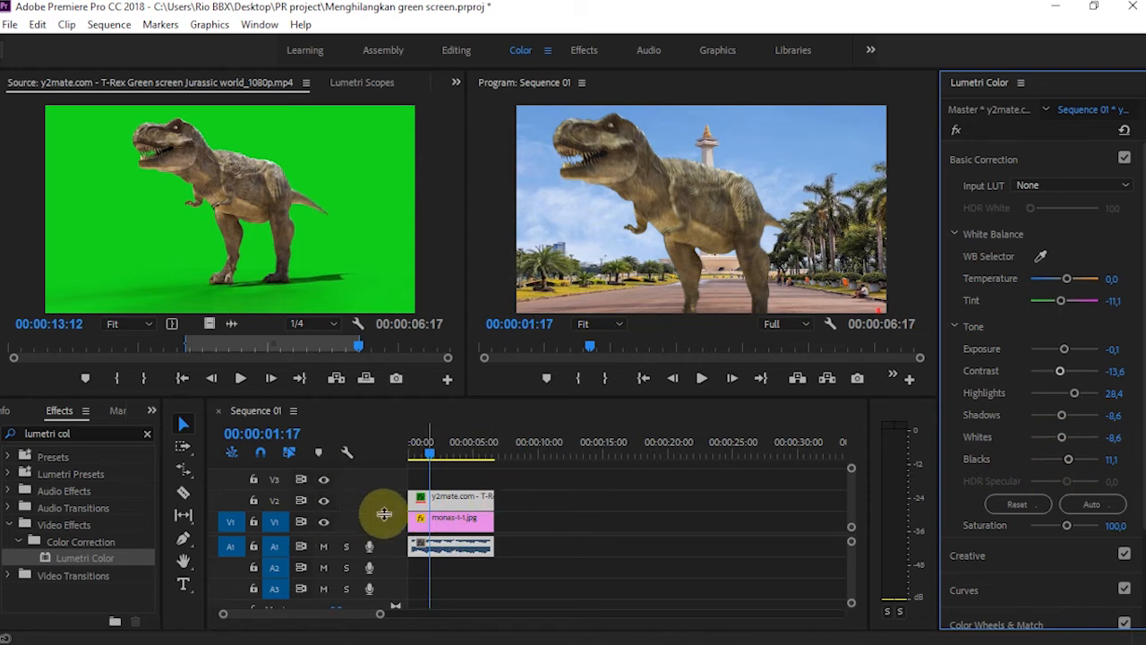
{"action": "mouse_move", "coordinate": [430, 455]}
{"action": "left_mouse_down"}
{"action": "mouse_move", "coordinate": [402, 454]}
{"action": "mouse_move", "coordinate": [478, 455]}
{"action": "mouse_move", "coordinate": [419, 455]}
{"action": "left_mouse_up"}
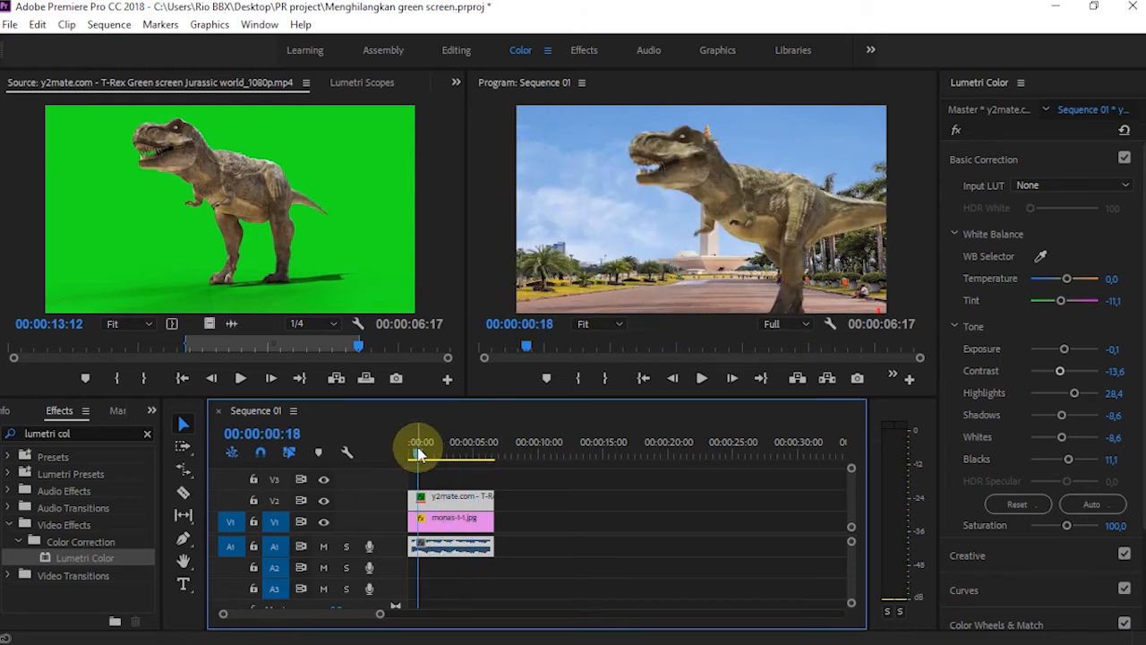
{"action": "left_click", "coordinate": [434, 475]}
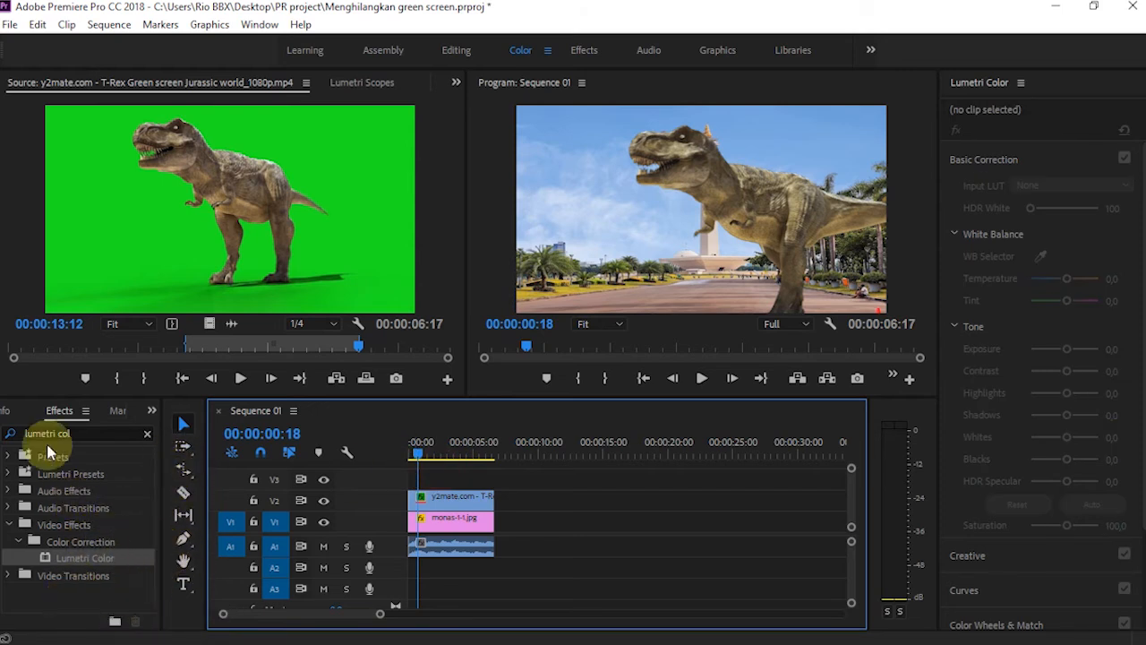
Create an adjustment layer and place it on V3 across the full length of the T-Rex clip
{"action": "left_click", "coordinate": [151, 410]}
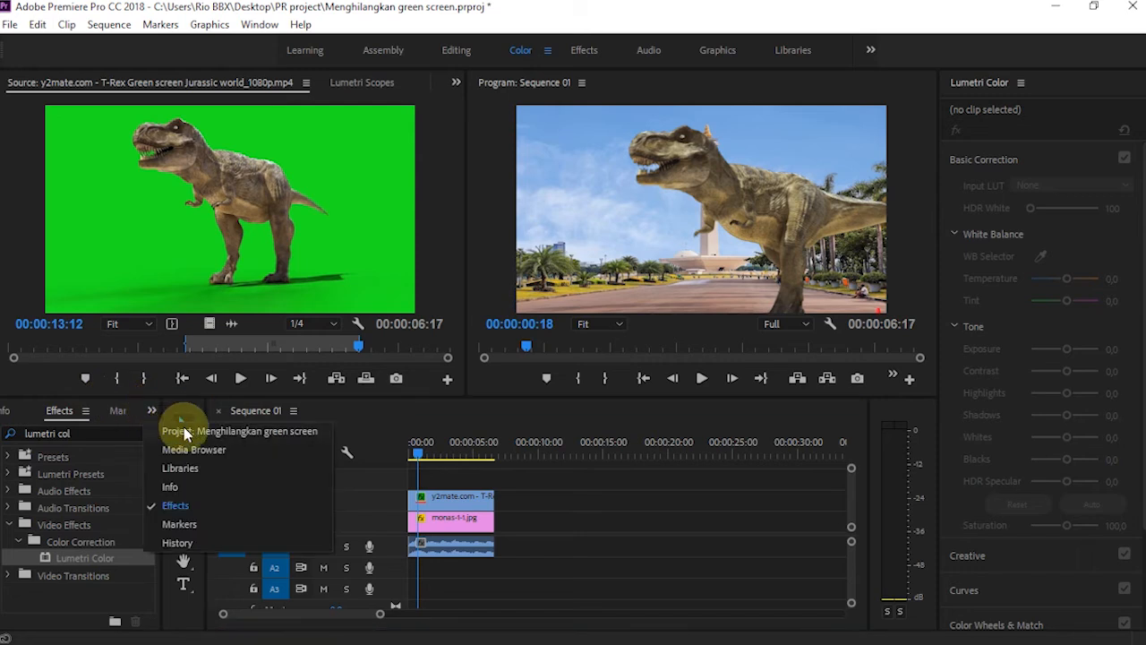
{"action": "left_click", "coordinate": [184, 431]}
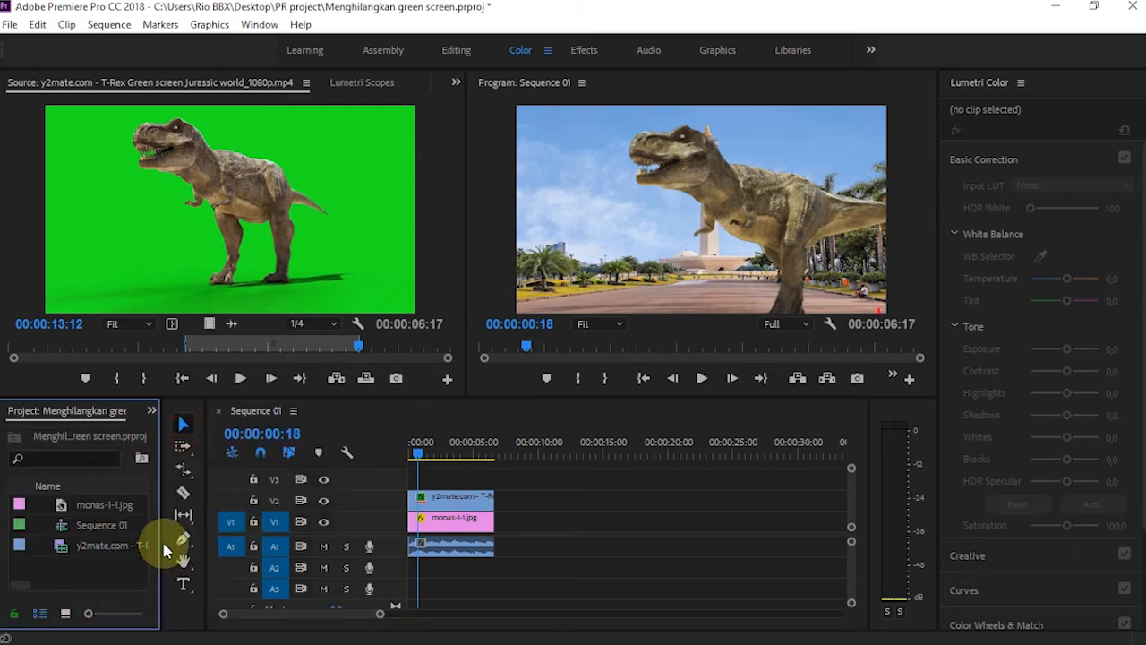
{"action": "left_click_drag", "start_coordinate": [181, 540], "coordinate": [261, 538]}
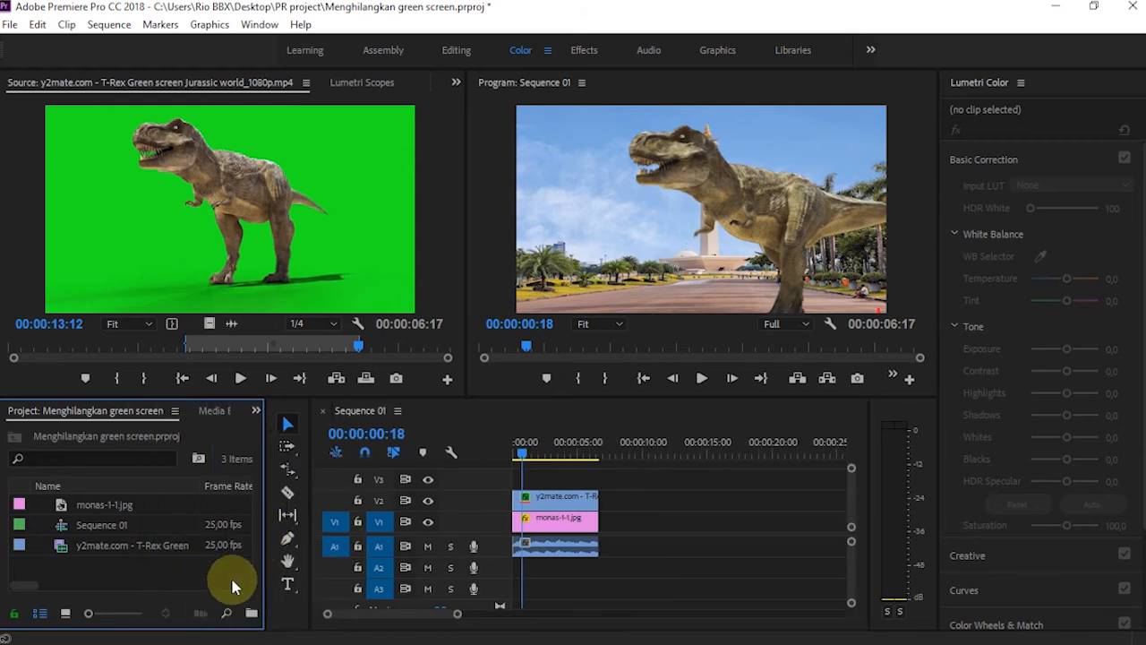
{"action": "left_click_drag", "start_coordinate": [266, 581], "coordinate": [295, 576]}
{"action": "left_click", "coordinate": [280, 613]}
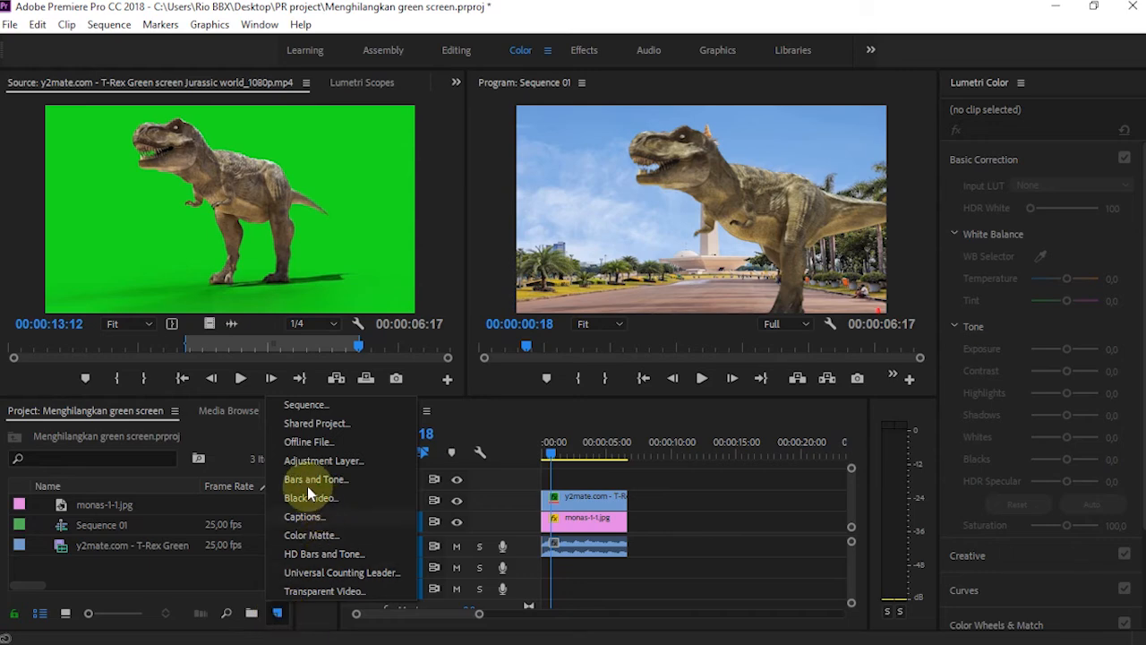
{"action": "left_click", "coordinate": [320, 460]}
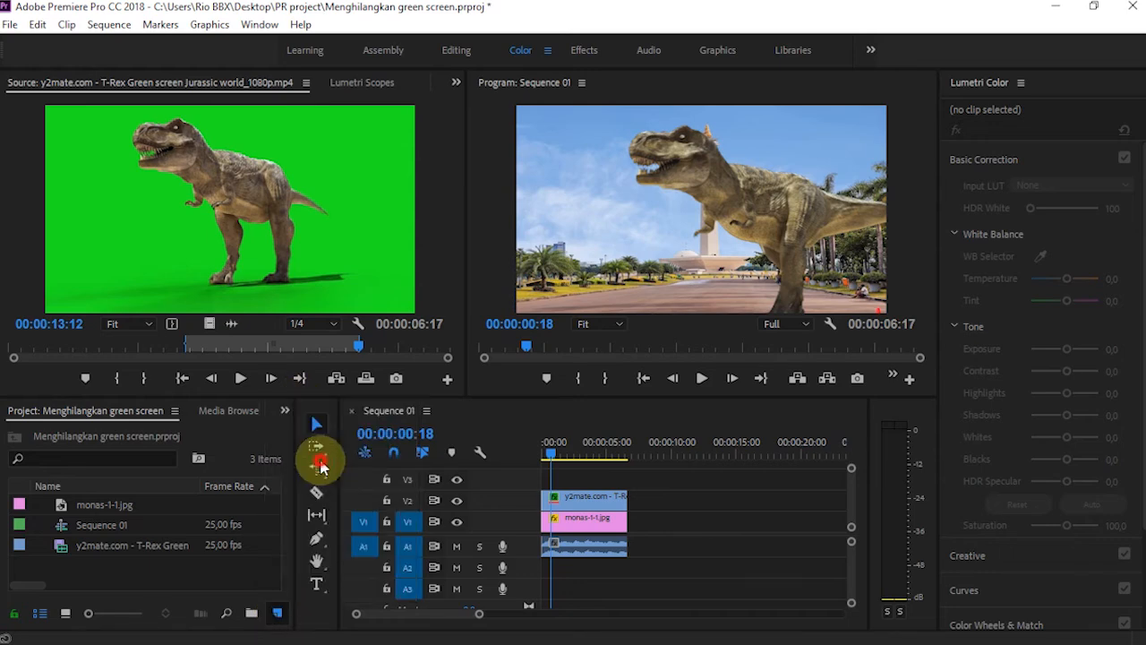
{"action": "left_click", "coordinate": [596, 388]}
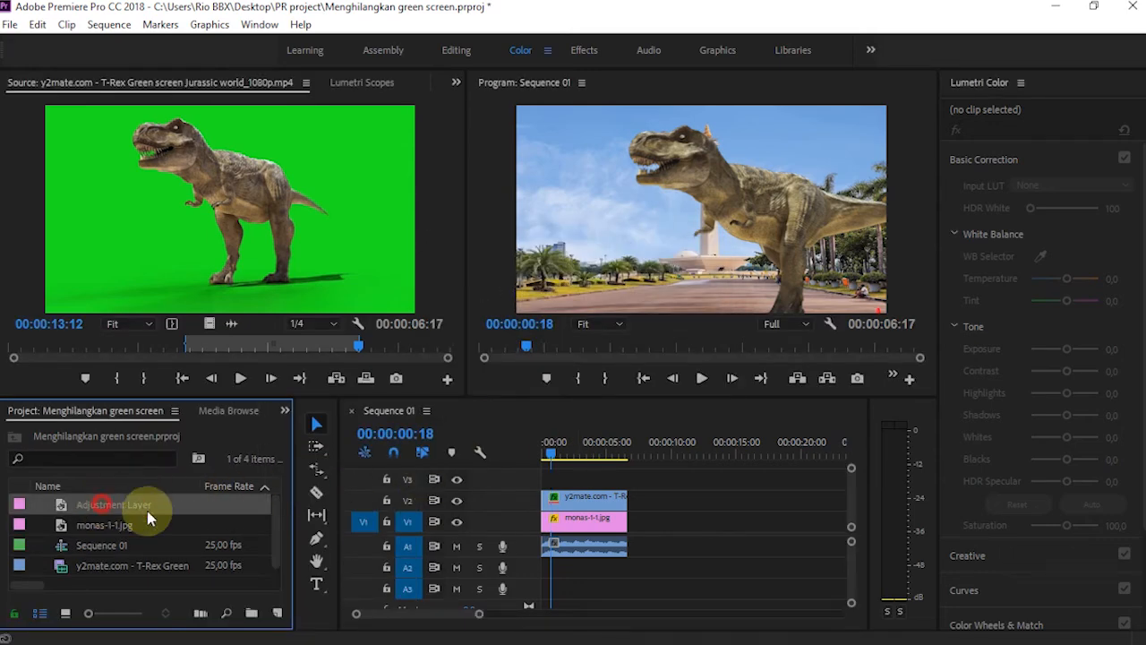
{"action": "left_click_drag", "start_coordinate": [147, 515], "coordinate": [584, 478]}
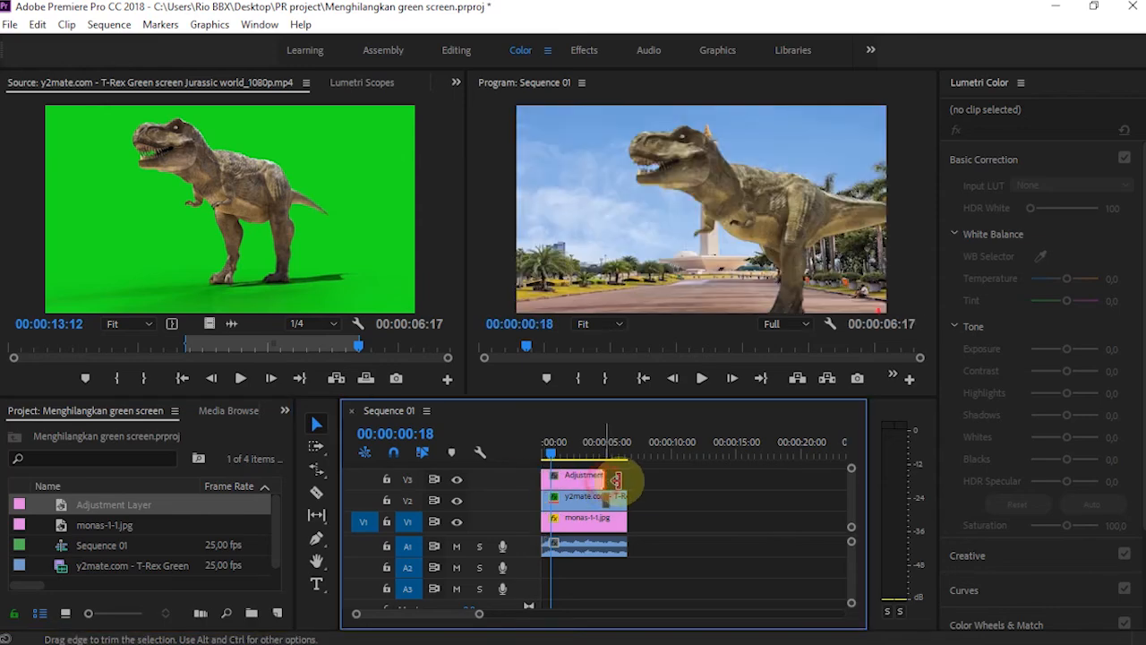
{"action": "left_click", "coordinate": [600, 477]}
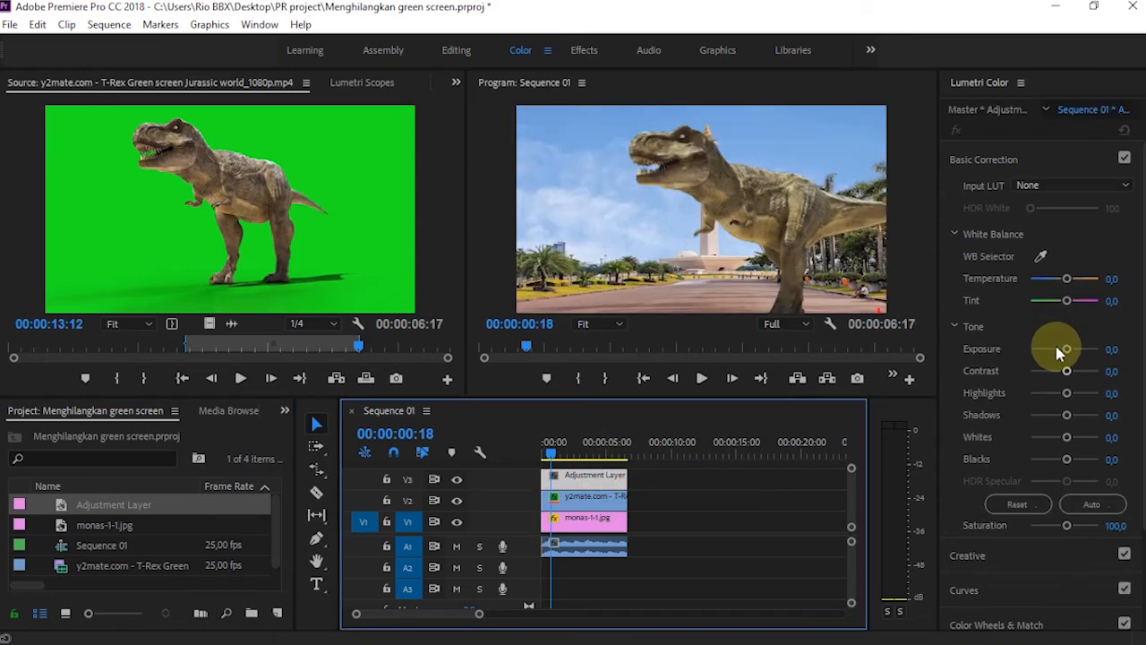
Grade the adjustment layer with Exposure -0,1; Contrast 8,6; Highlights -3,7; Shadows -23,5; Whites 33,3; Blacks 35,8
{"action": "left_click_drag", "start_coordinate": [1063, 352], "coordinate": [1076, 460]}
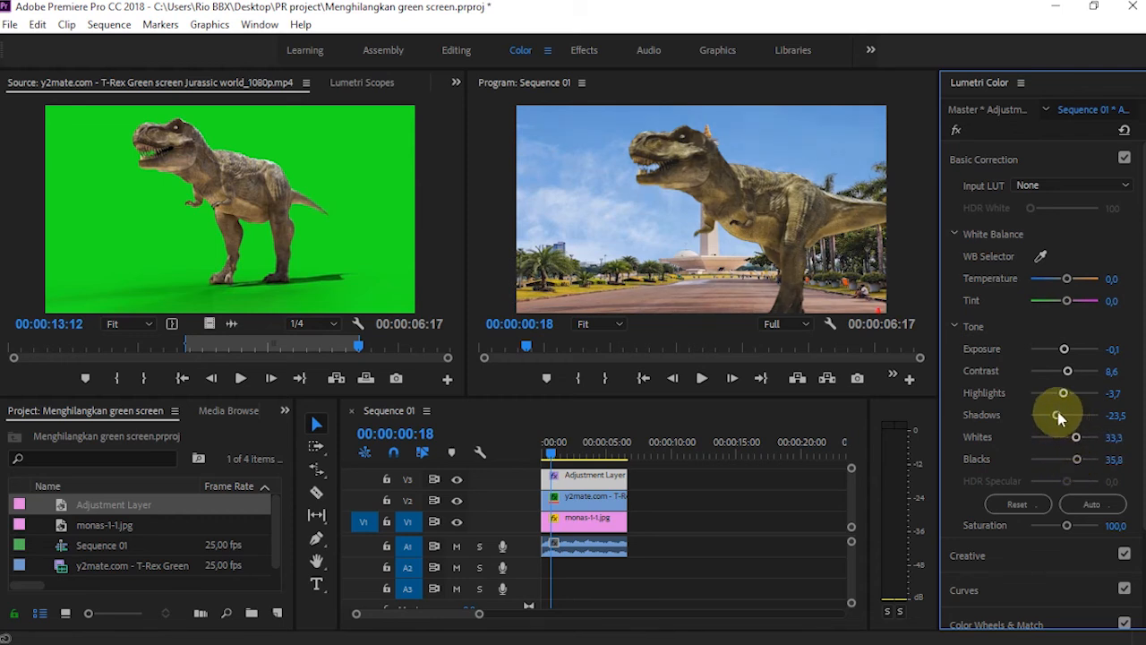
{"action": "left_click_drag", "start_coordinate": [1057, 415], "coordinate": [1056, 421]}
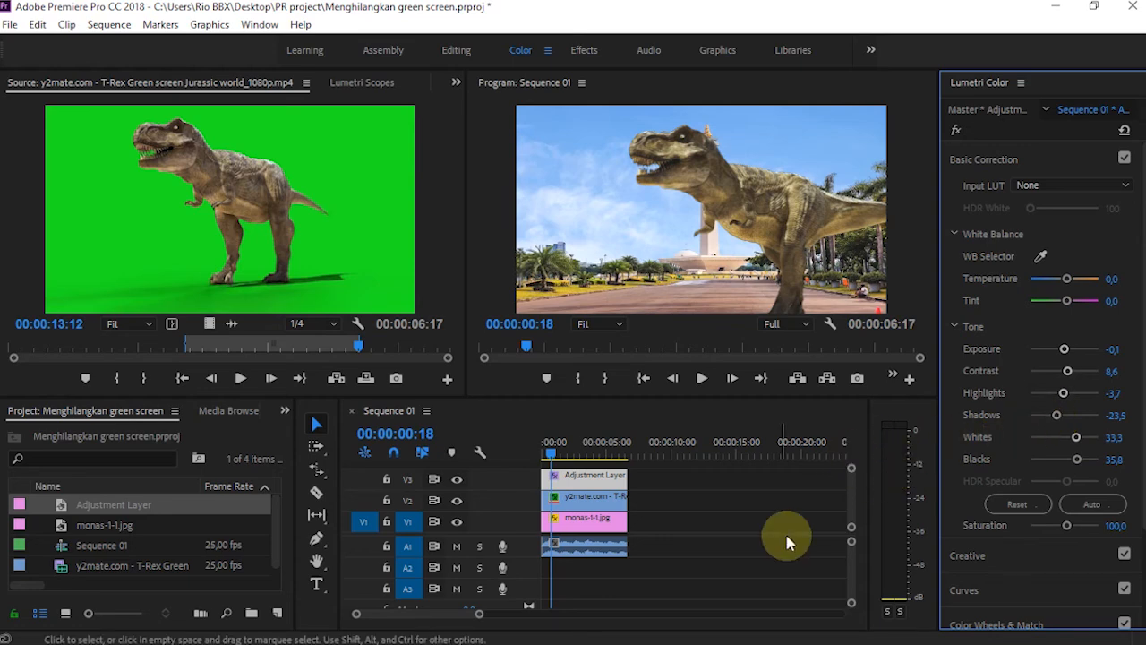
Open the media export settings for Sequence 01
{"action": "left_click", "coordinate": [12, 24]}
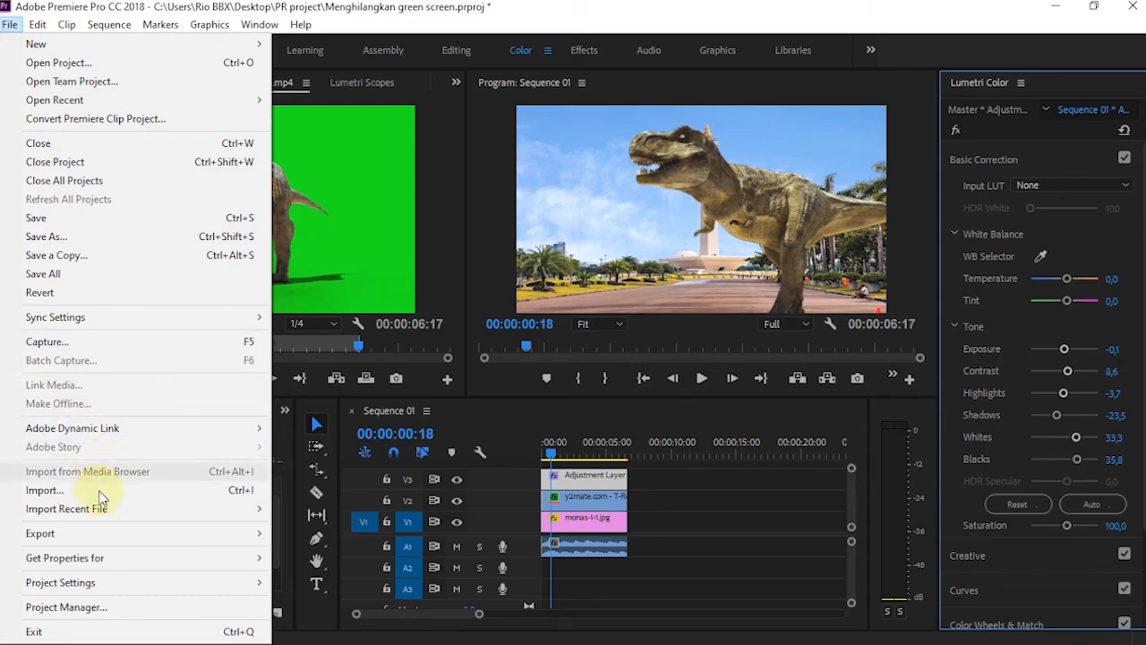
{"action": "mouse_move", "coordinate": [248, 530]}
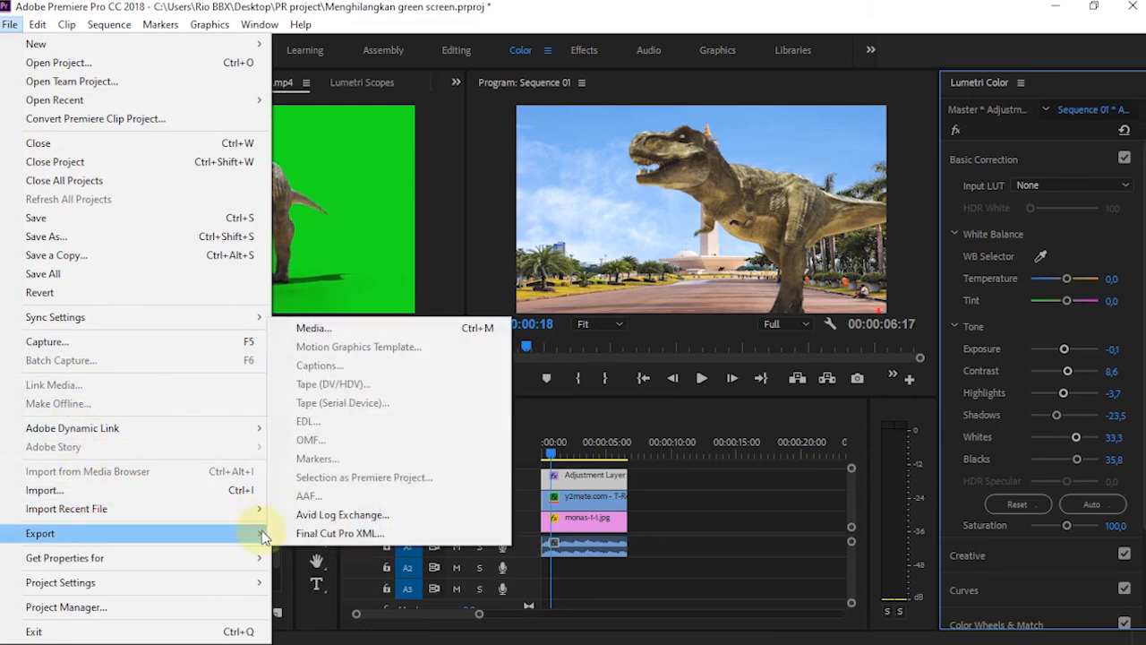
{"action": "left_click", "coordinate": [361, 330]}
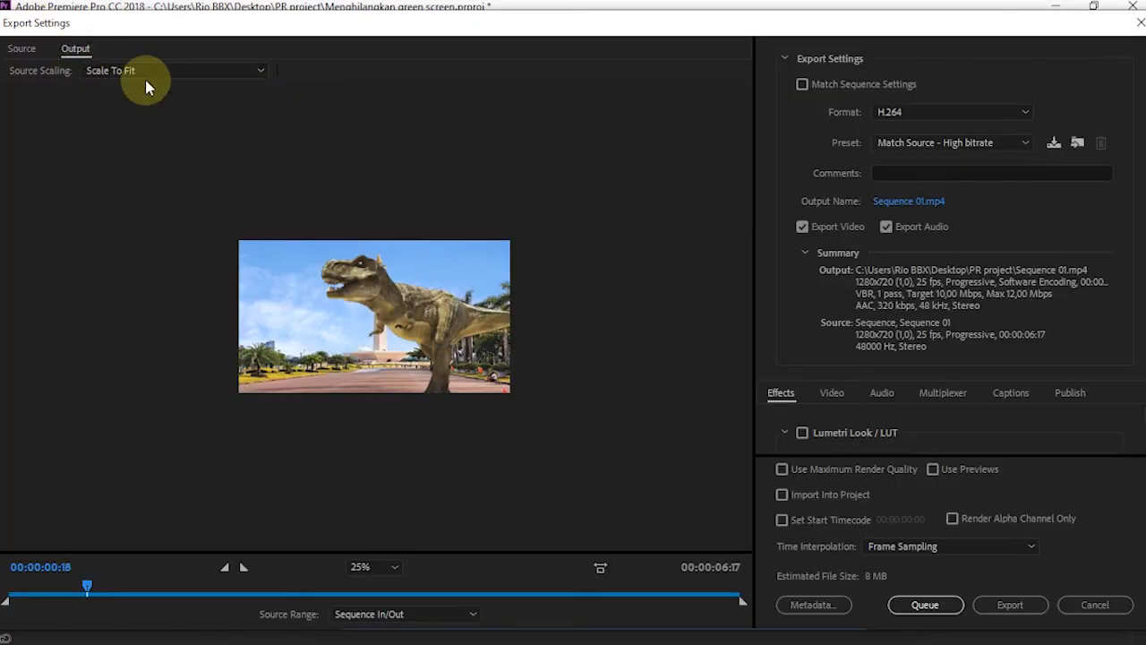
Name the output file "menghilangkan green screen.mp4" in the PR project folder and start the export
{"action": "left_click", "coordinate": [925, 201]}
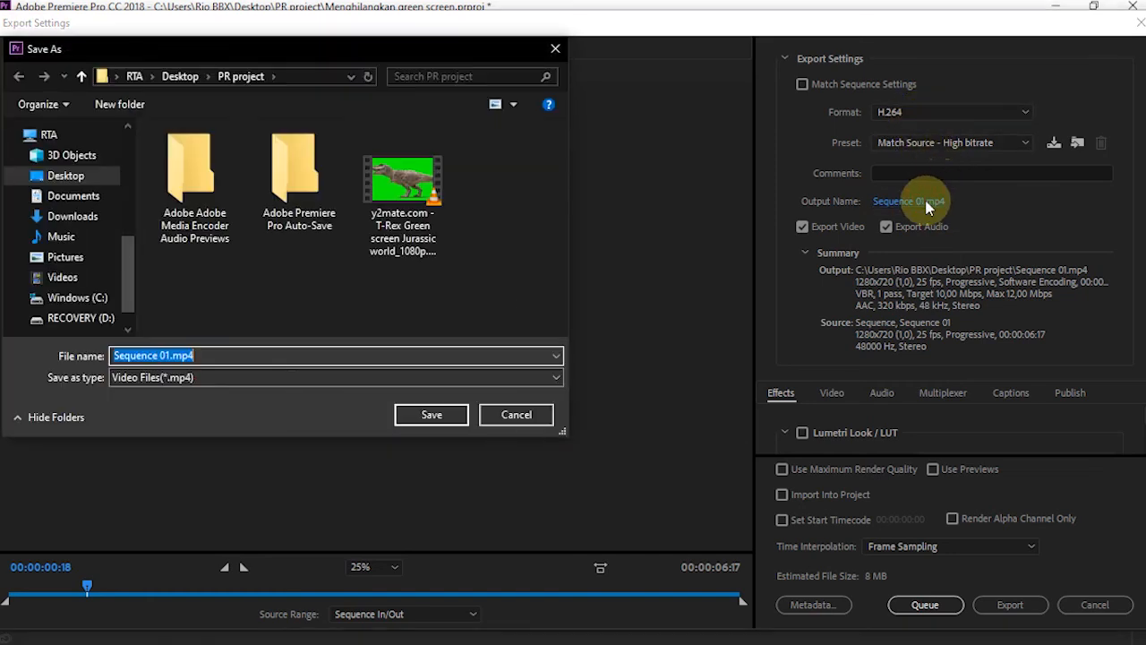
{"action": "type", "text": "menghapus"}
{"action": "key", "text": "BackSpace"}
{"action": "key", "text": "BackSpace"}
{"action": "key", "text": "BackSpace"}
{"action": "key", "text": "BackSpace"}
{"action": "key", "text": "BackSpace"}
{"action": "key", "text": "BackSpace"}
{"action": "key", "text": "BackSpace"}
{"action": "key", "text": "BackSpace"}
{"action": "type", "text": "enghilangkan"}
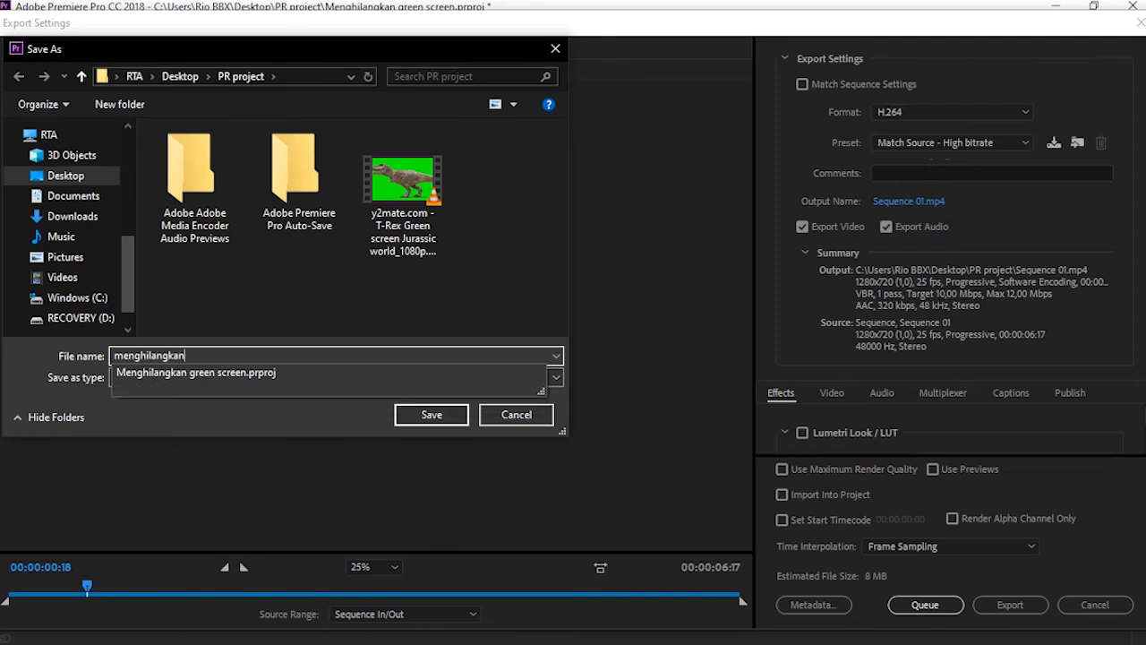
{"action": "left_click", "coordinate": [413, 421]}
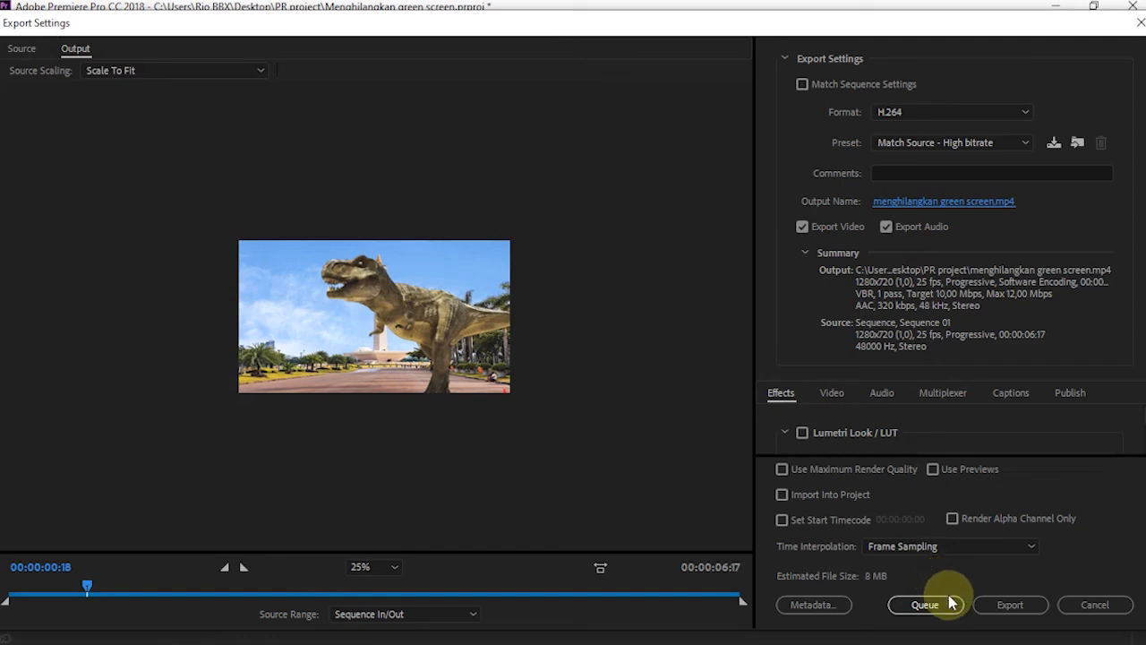
{"action": "left_click", "coordinate": [996, 605]}
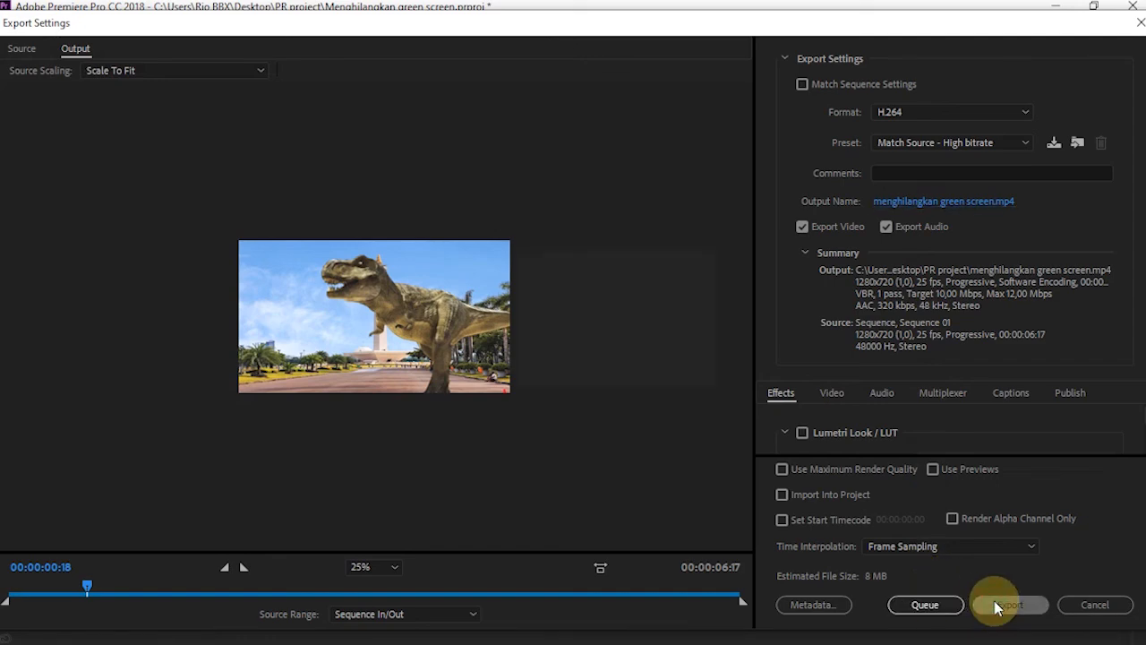